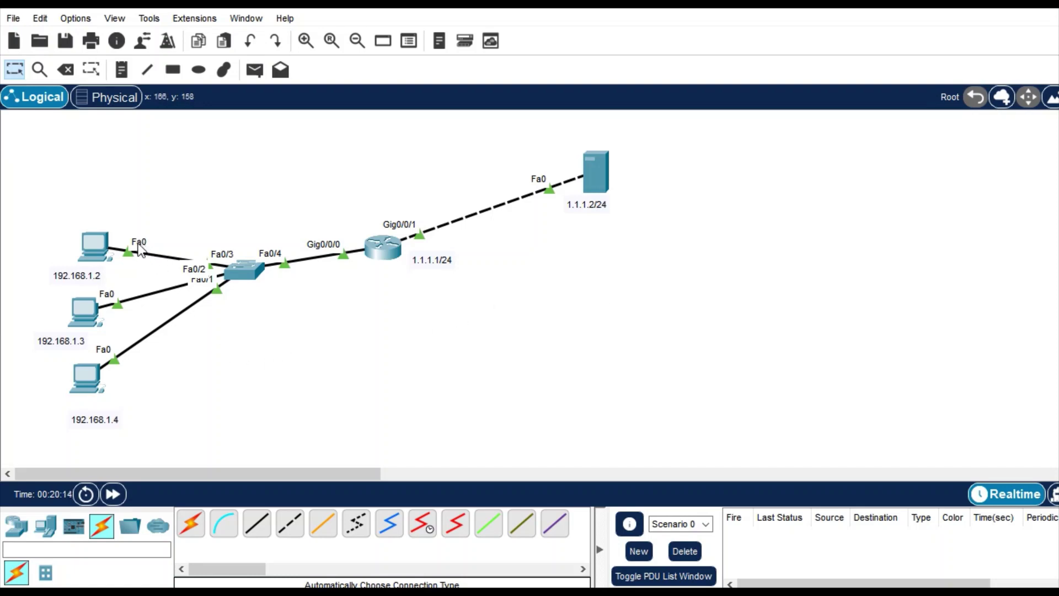
- From PC2's (192.168.1.4) command prompt, ping the server at 1.1.1.2
{"action": "mouse_move", "coordinate": [102, 407]}
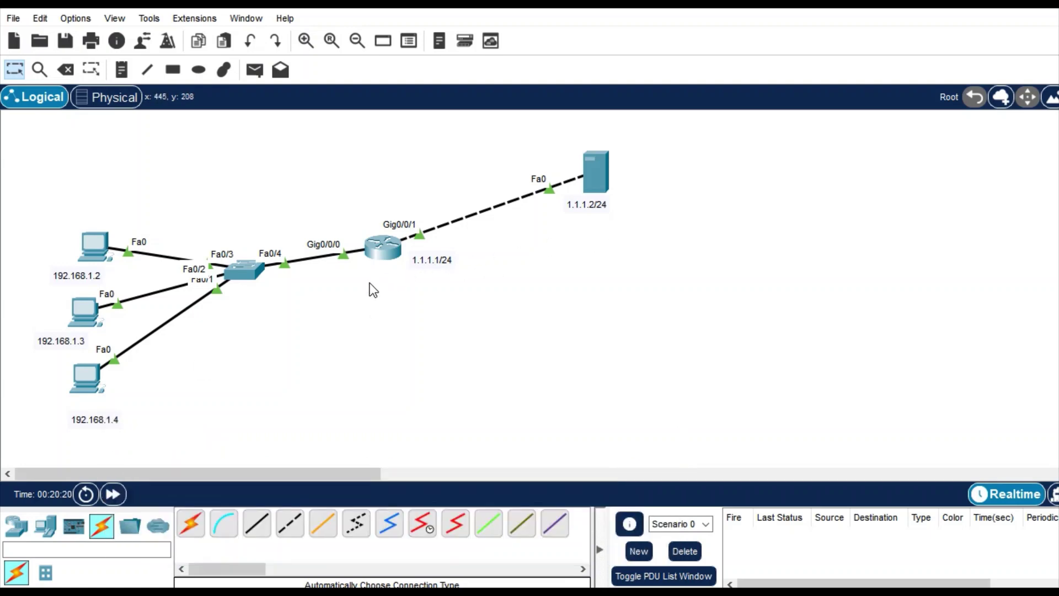
{"action": "mouse_move", "coordinate": [376, 286]}
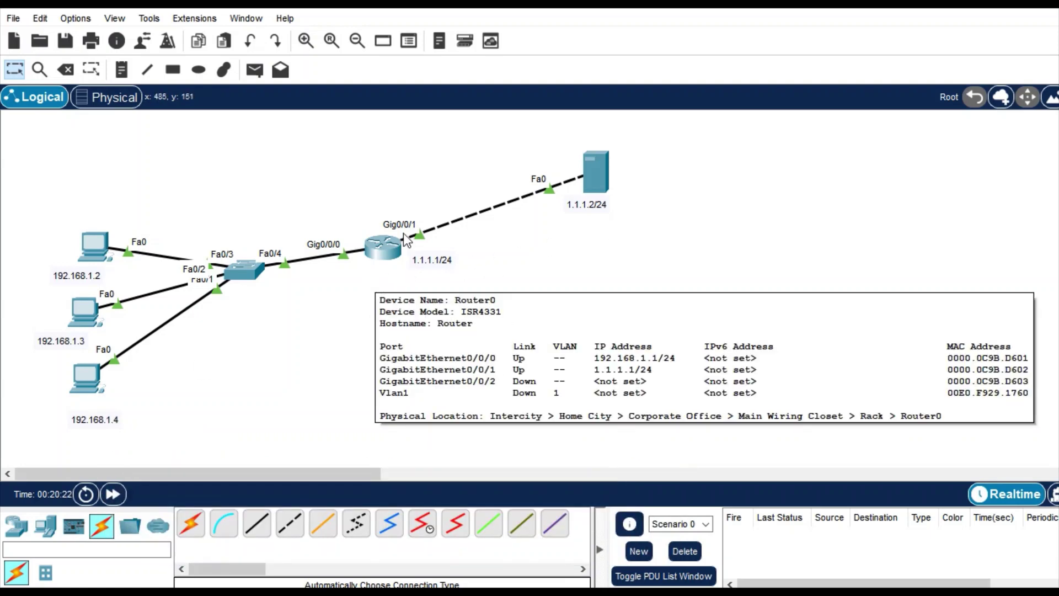
{"action": "mouse_move", "coordinate": [380, 240]}
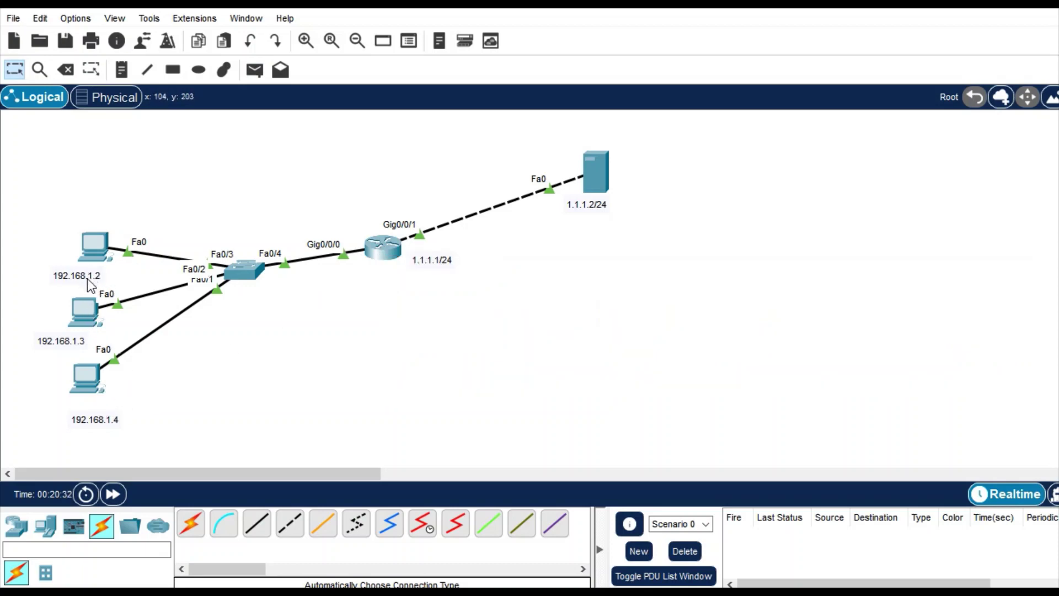
{"action": "left_click", "coordinate": [92, 381]}
{"action": "key", "text": "Return"}
{"action": "key", "text": "Return"}
{"action": "key", "text": "Return"}
{"action": "key", "text": "Return"}
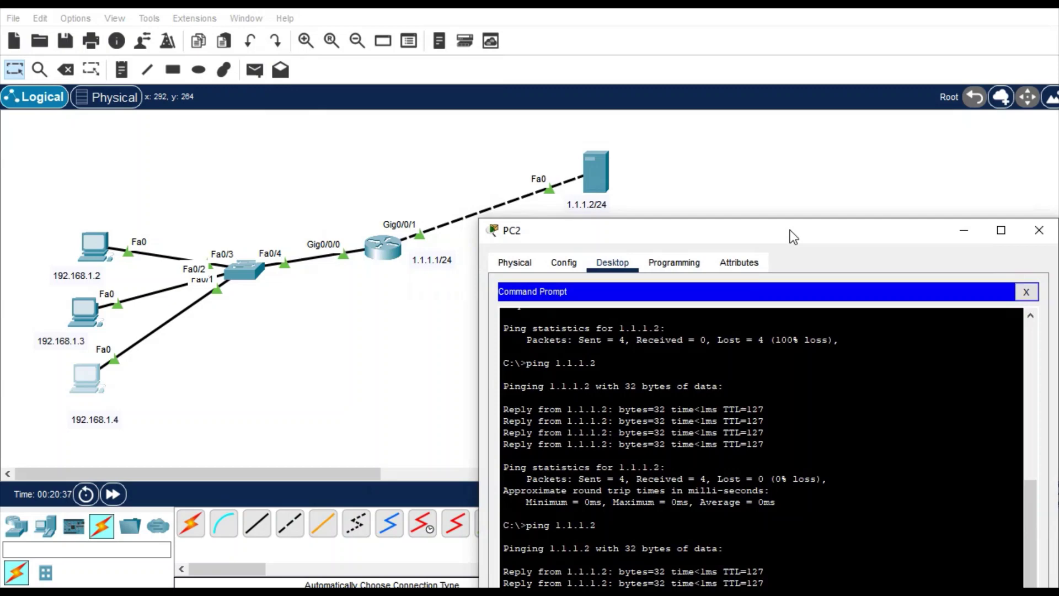
{"action": "left_click_drag", "start_coordinate": [587, 14], "coordinate": [659, 48]}
{"action": "type", "text": "ping 1.1.1."}
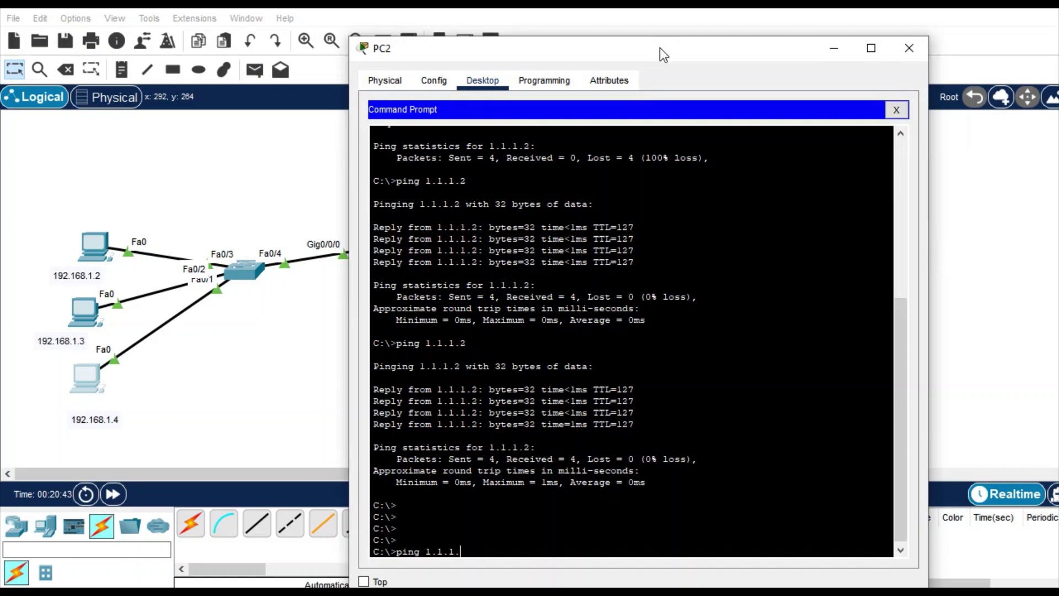
{"action": "type", "text": "2"}
{"action": "key", "text": "Return"}
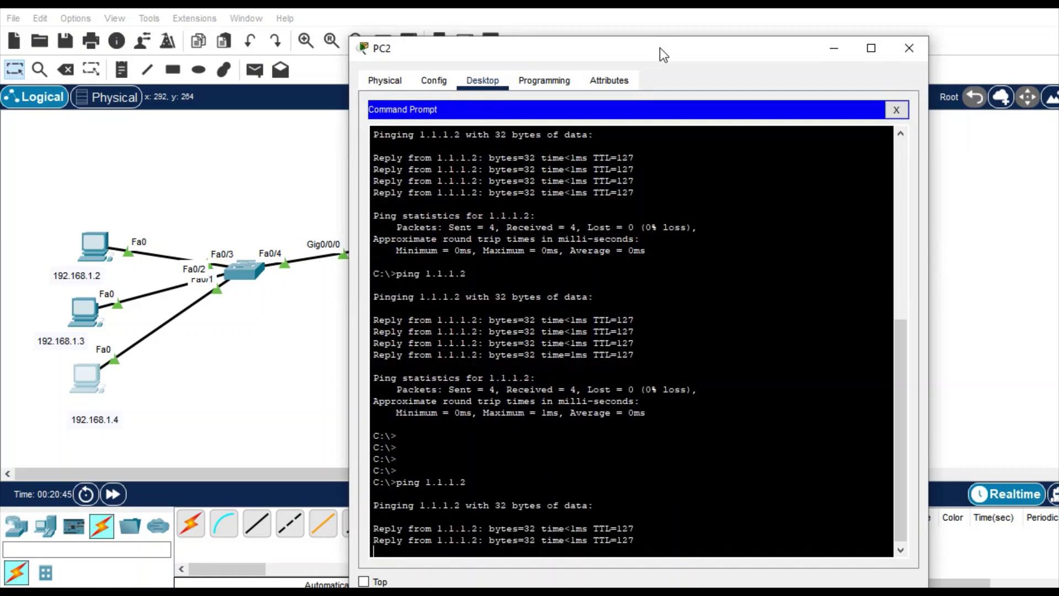
- Load the server's web page at 1.1.1.2 in PC2's web browser
{"action": "left_click", "coordinate": [896, 110]}
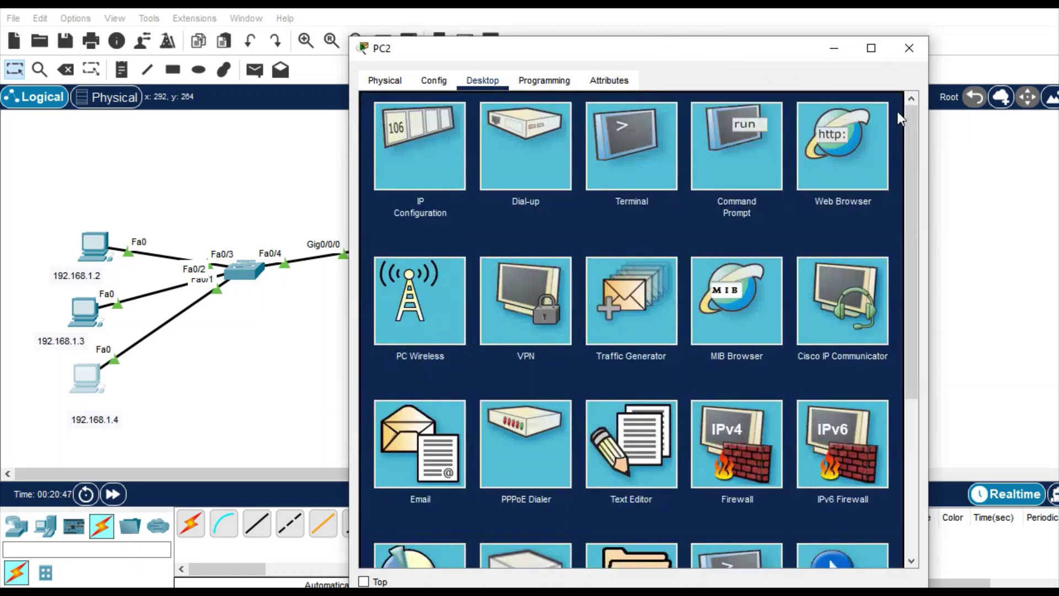
{"action": "left_click", "coordinate": [822, 131]}
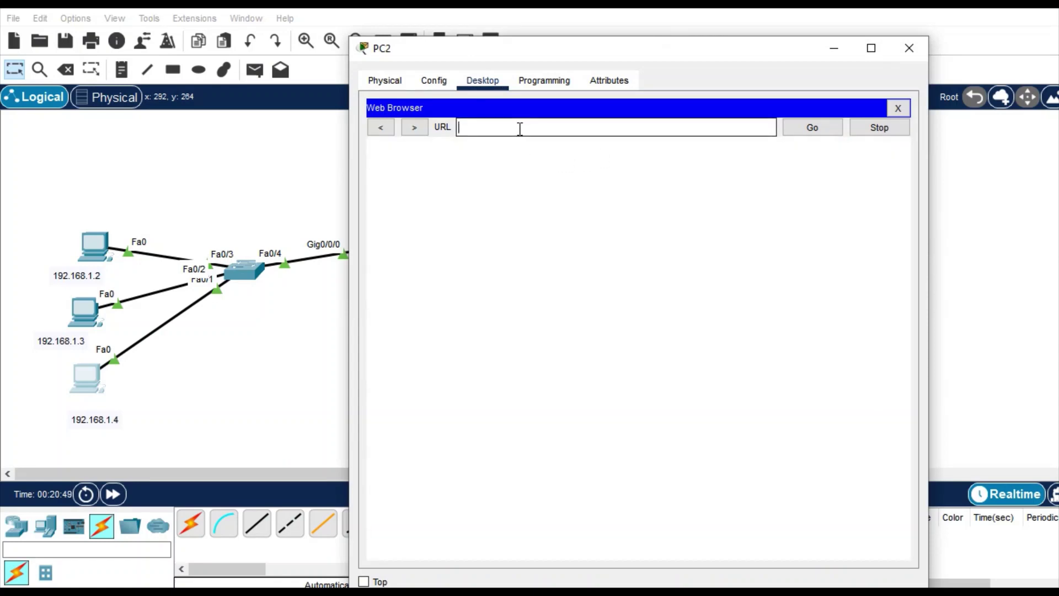
{"action": "type", "text": "1.1.1.2"}
{"action": "key", "text": "Return"}
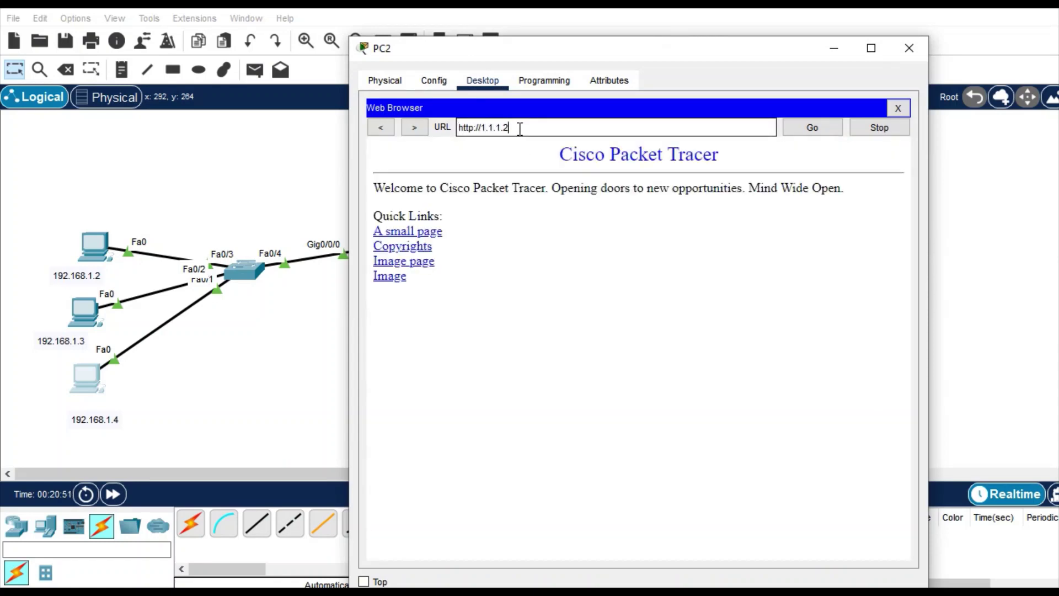
{"action": "left_click", "coordinate": [896, 106]}
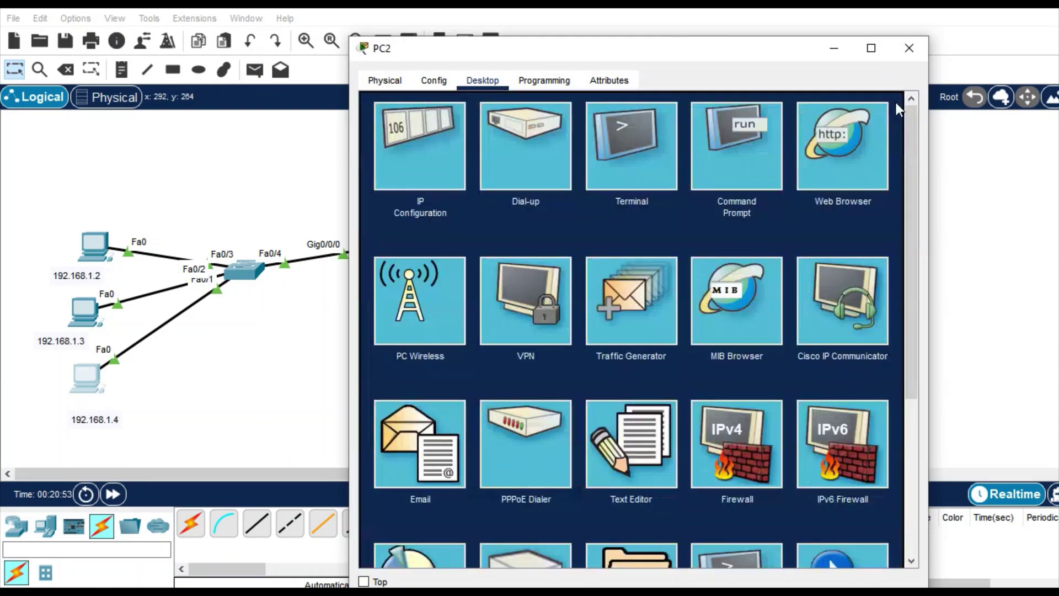
- Start an FTP session to 1.1.1.2, retrying after a mistyped username
{"action": "left_click", "coordinate": [722, 143]}
{"action": "key", "text": "Return"}
{"action": "key", "text": "Return"}
{"action": "key", "text": "Return"}
{"action": "key", "text": "Return"}
{"action": "type", "text": "ftp "}
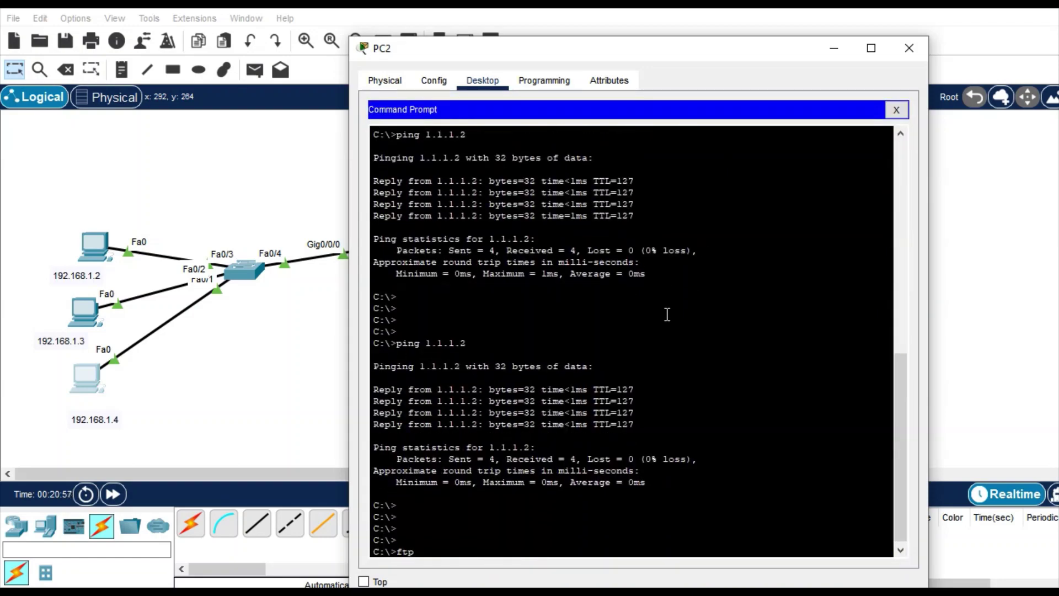
{"action": "type", "text": "1.1.1.2"}
{"action": "key", "text": "Return"}
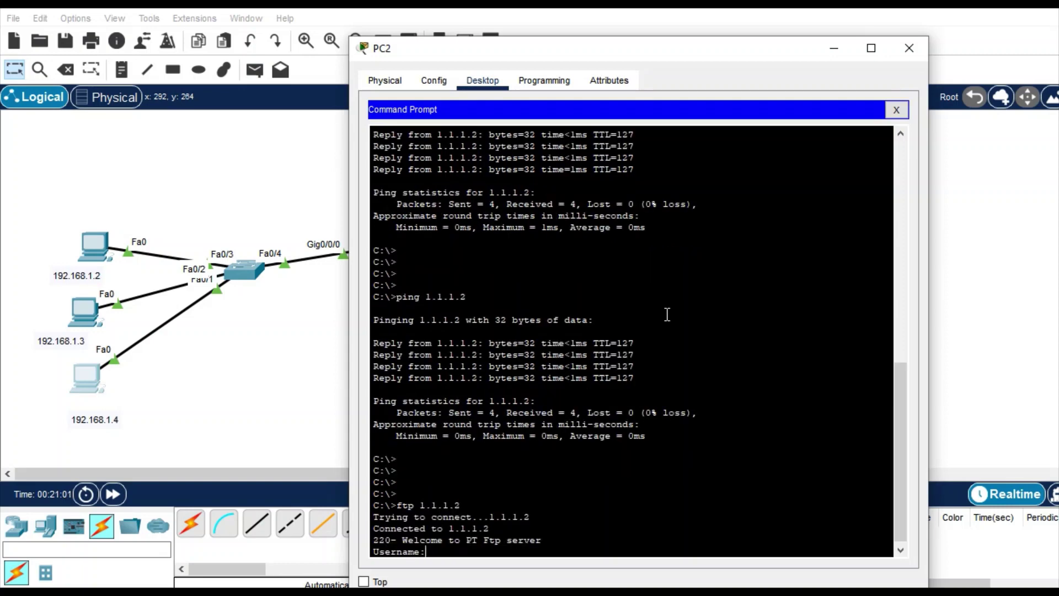
{"action": "type", "text": "cisoc"}
{"action": "key", "text": "Return"}
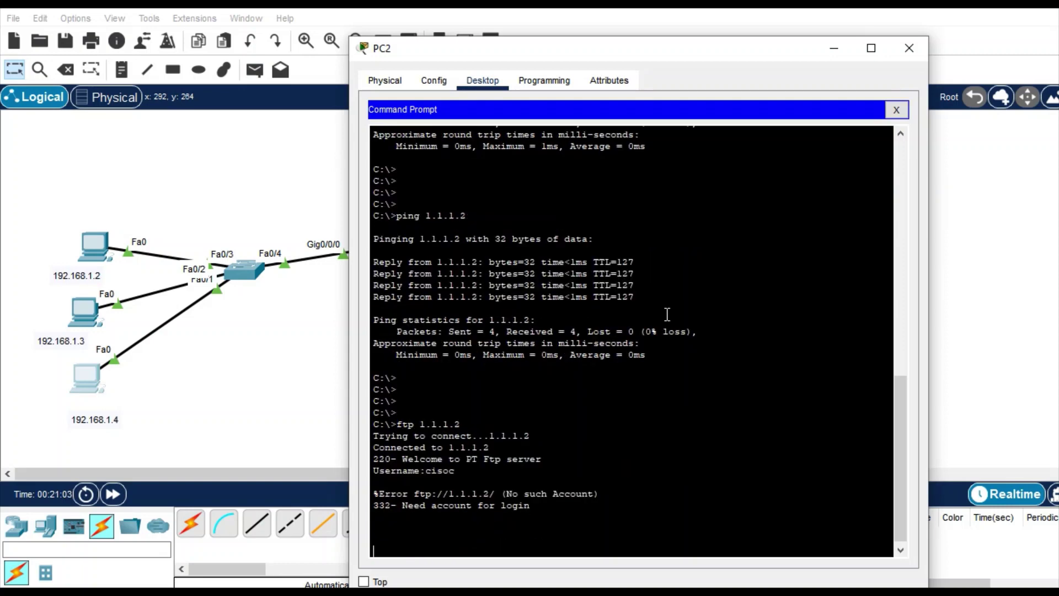
{"action": "key", "text": "Return"}
{"action": "key", "text": "Up"}
{"action": "key", "text": "Return"}
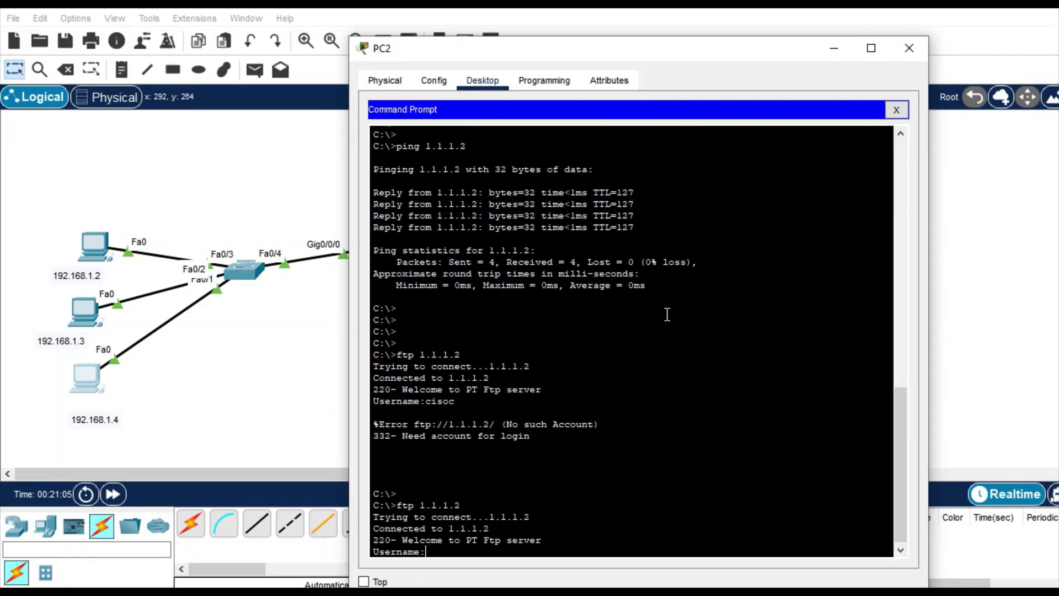
- Log in to the FTP server and run get and dir to list its 33 files
{"action": "type", "text": "cisco"}
{"action": "key", "text": "Return"}
{"action": "key", "text": "Return"}
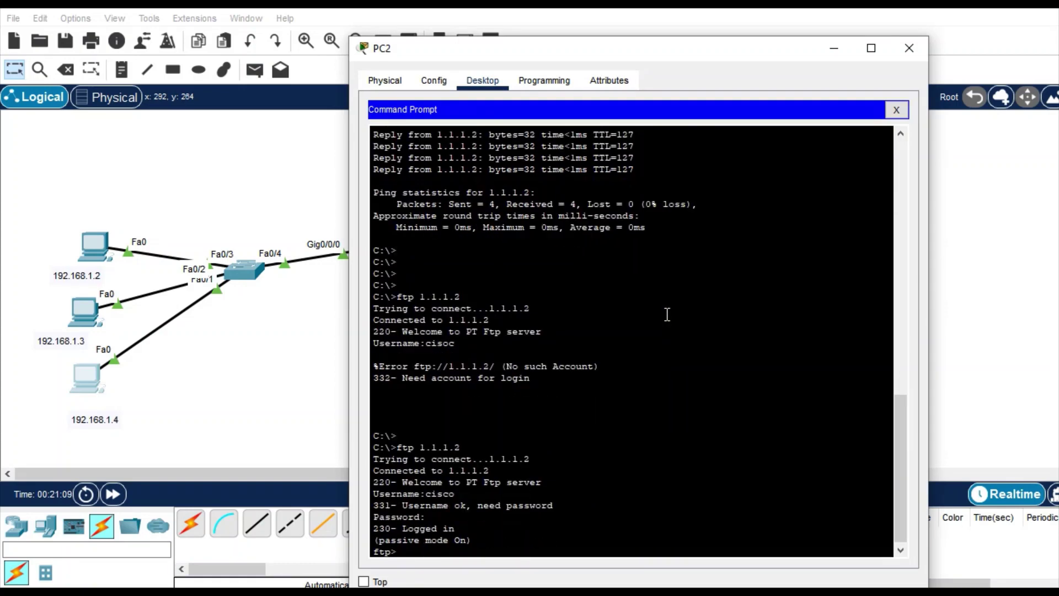
{"action": "key", "text": "Return"}
{"action": "key", "text": "Return"}
{"action": "key", "text": "Return"}
{"action": "key", "text": "Return"}
{"action": "type", "text": "get"}
{"action": "key", "text": "Return"}
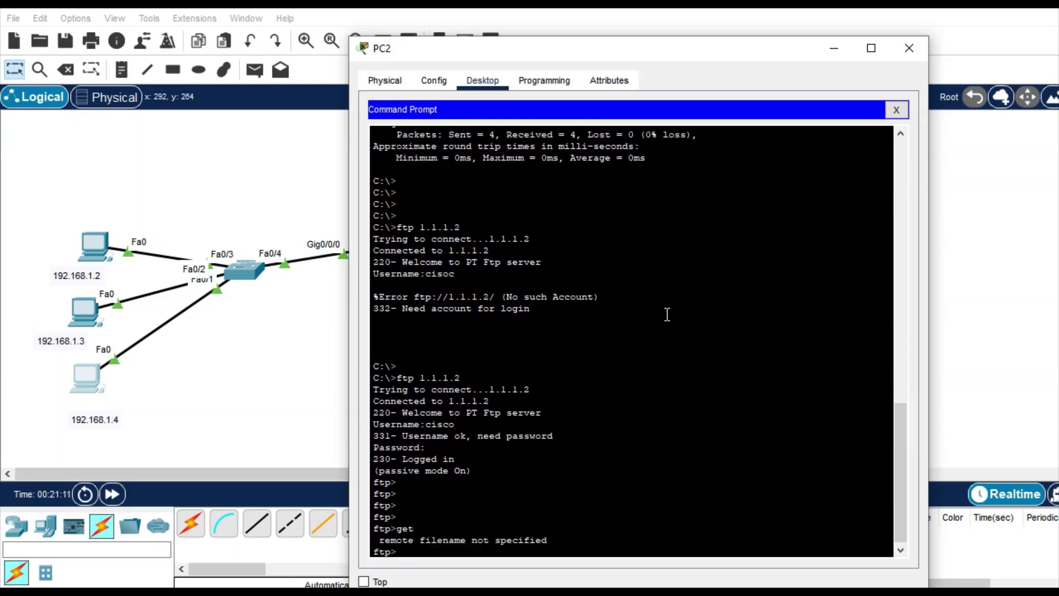
{"action": "key", "text": "Return"}
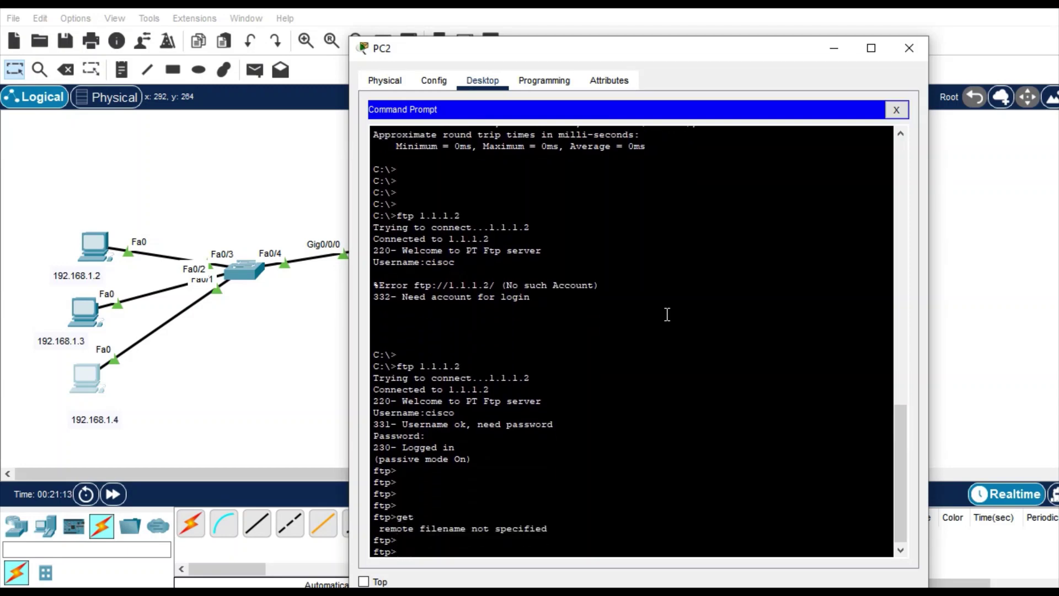
{"action": "type", "text": "dir"}
{"action": "key", "text": "Return"}
{"action": "key", "text": "Return"}
{"action": "key", "text": "Return"}
{"action": "key", "text": "Return"}
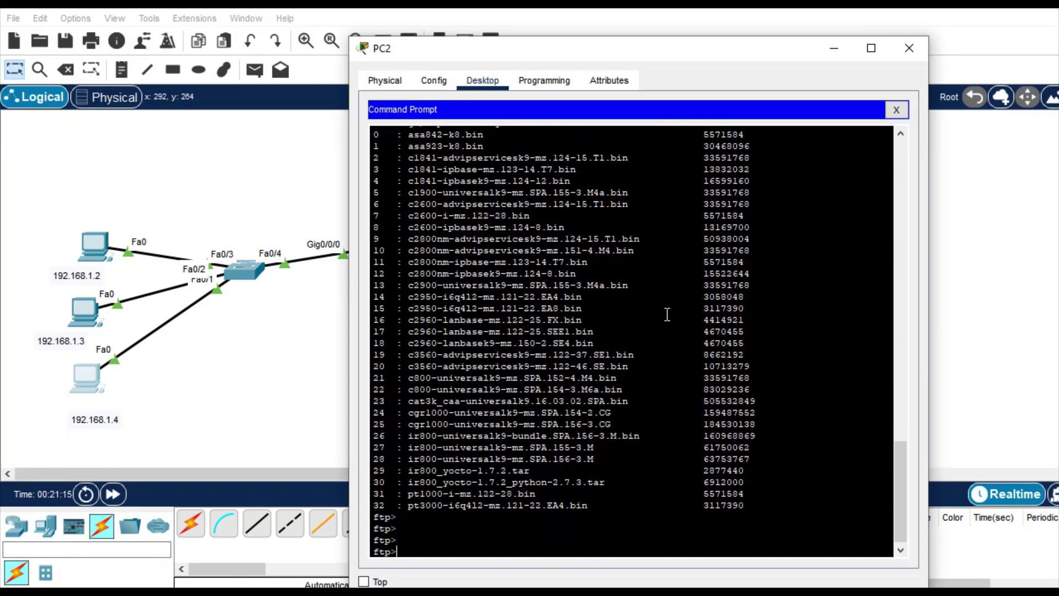
- Switch to PC1 (192.168.1.3) and load the web page at 1.1.1.2 in its browser
{"action": "left_click", "coordinate": [908, 48]}
{"action": "left_click", "coordinate": [84, 311]}
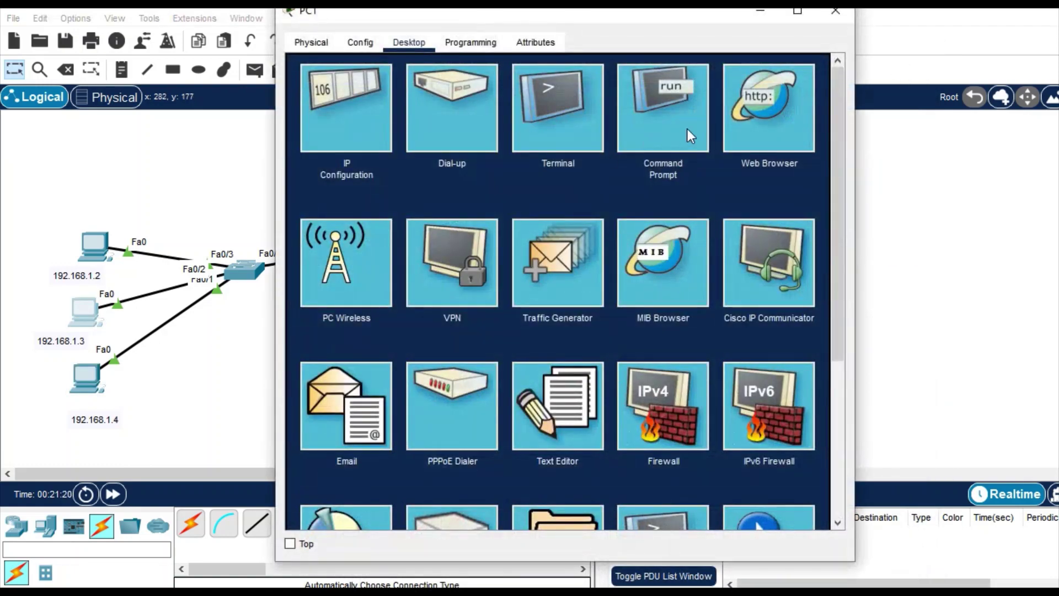
{"action": "left_click", "coordinate": [750, 120]}
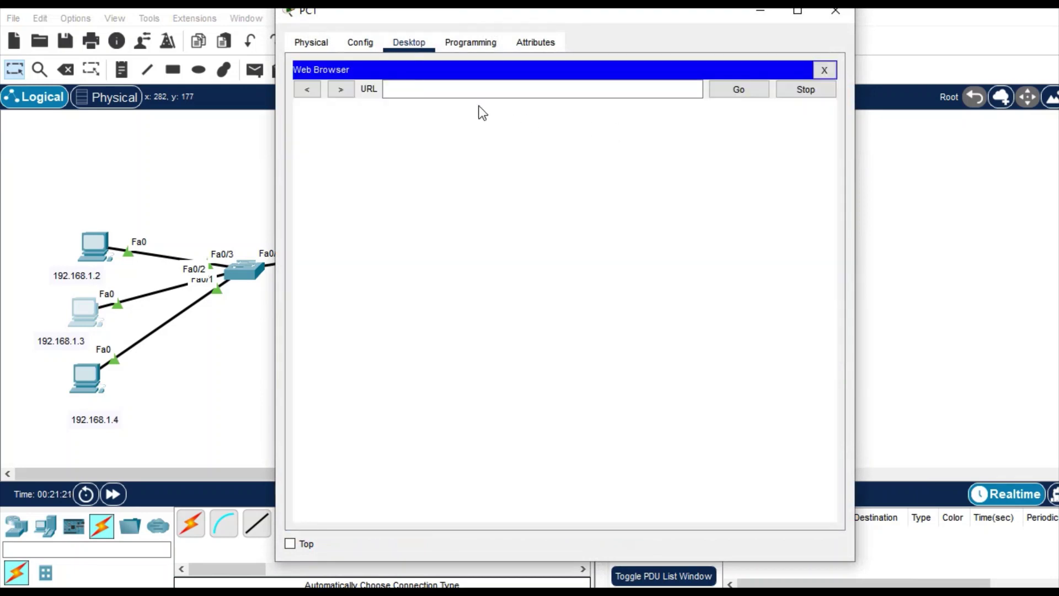
{"action": "type", "text": "1.1.1.2"}
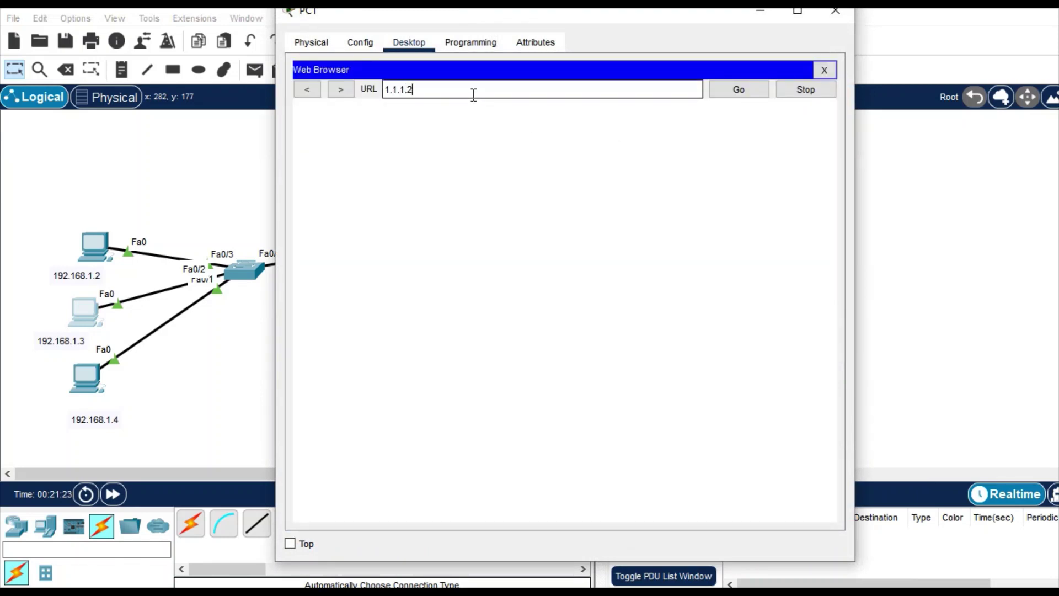
{"action": "key", "text": "Return"}
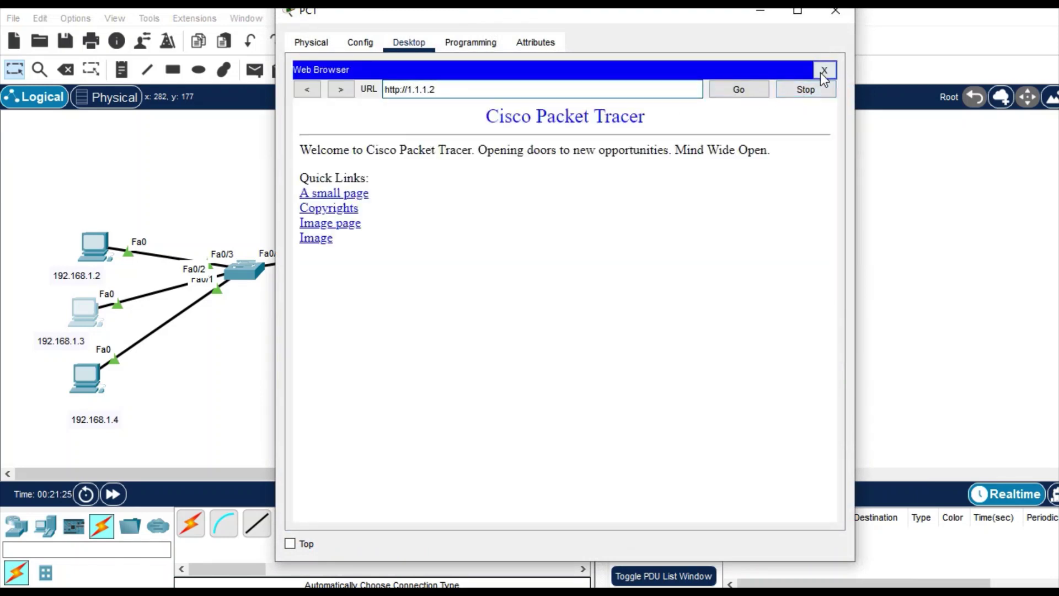
{"action": "left_click", "coordinate": [823, 70]}
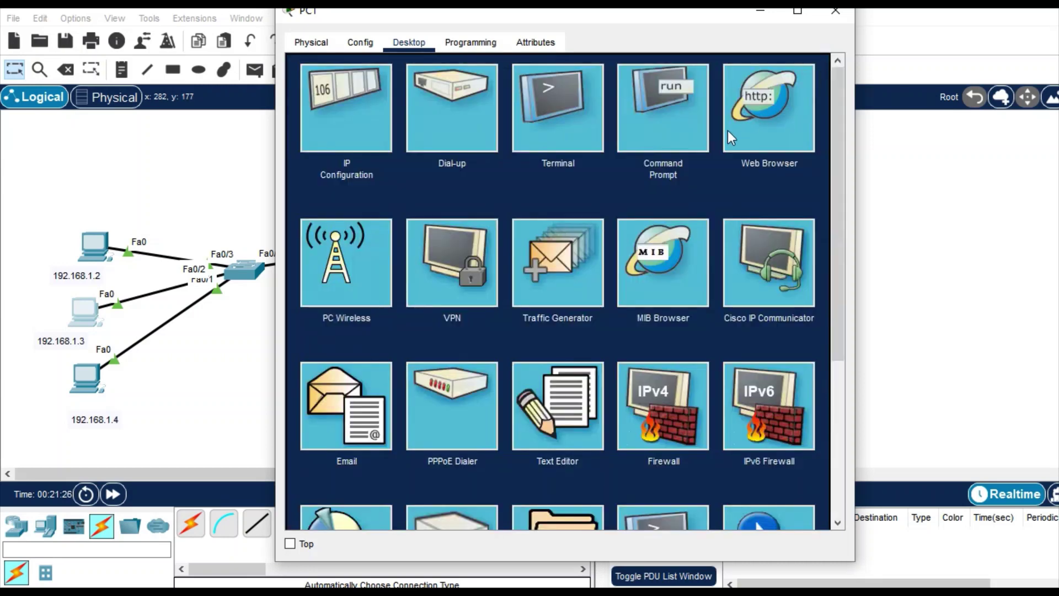
- Ping 1.1.1.2 from PC1's command line
{"action": "left_click", "coordinate": [650, 151]}
{"action": "key", "text": "Up"}
{"action": "key", "text": "Return"}
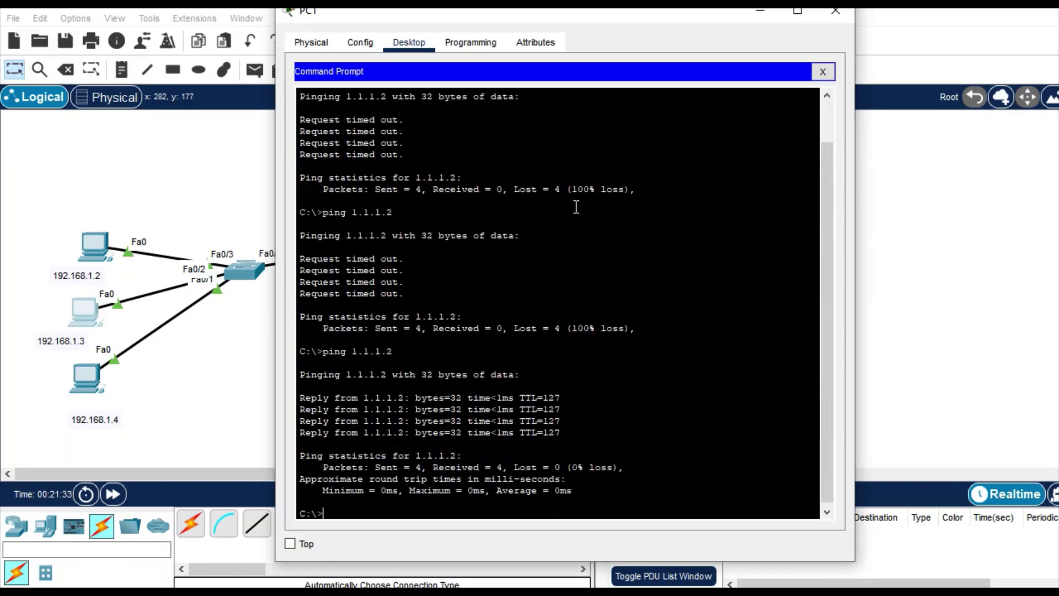
- Log into PC1's FTP session to 1.1.1.2, quit it, and close the PC1 window
{"action": "type", "text": "ftp 1.1.1.2"}
{"action": "key", "text": "Return"}
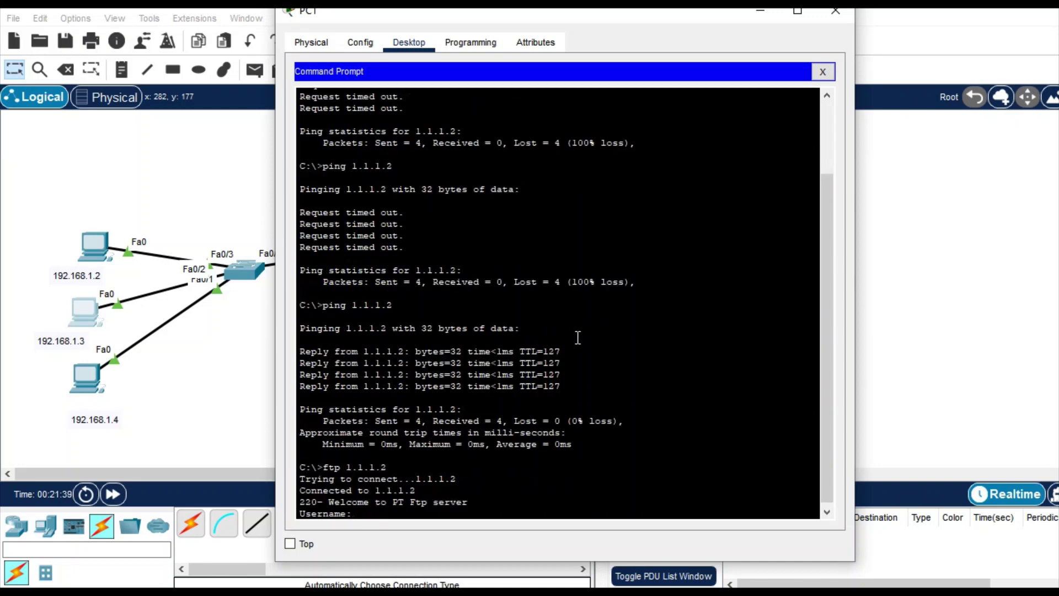
{"action": "type", "text": "cisco"}
{"action": "key", "text": "Return"}
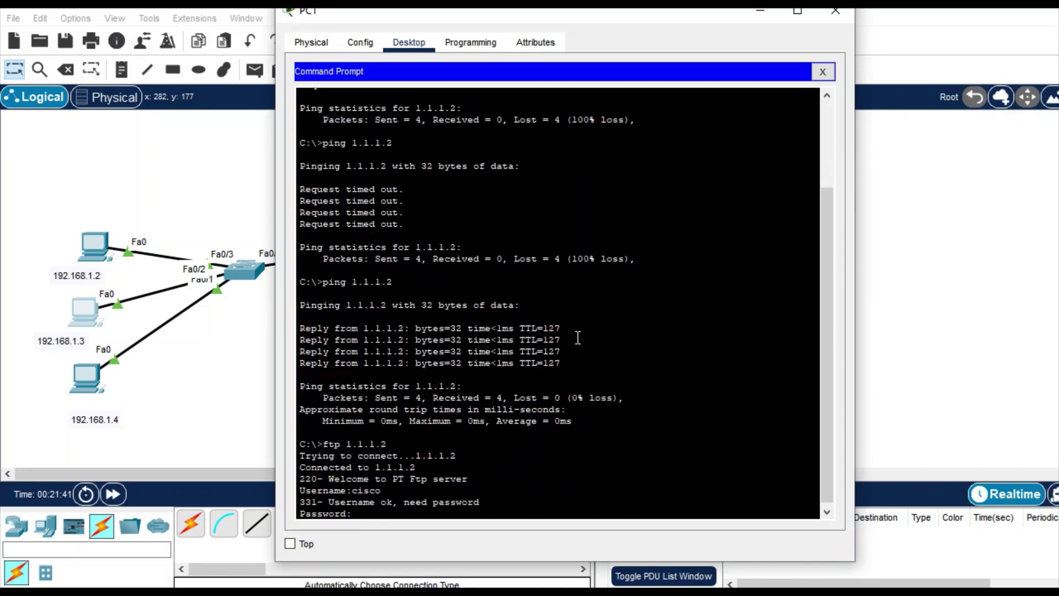
{"action": "key", "text": "Return"}
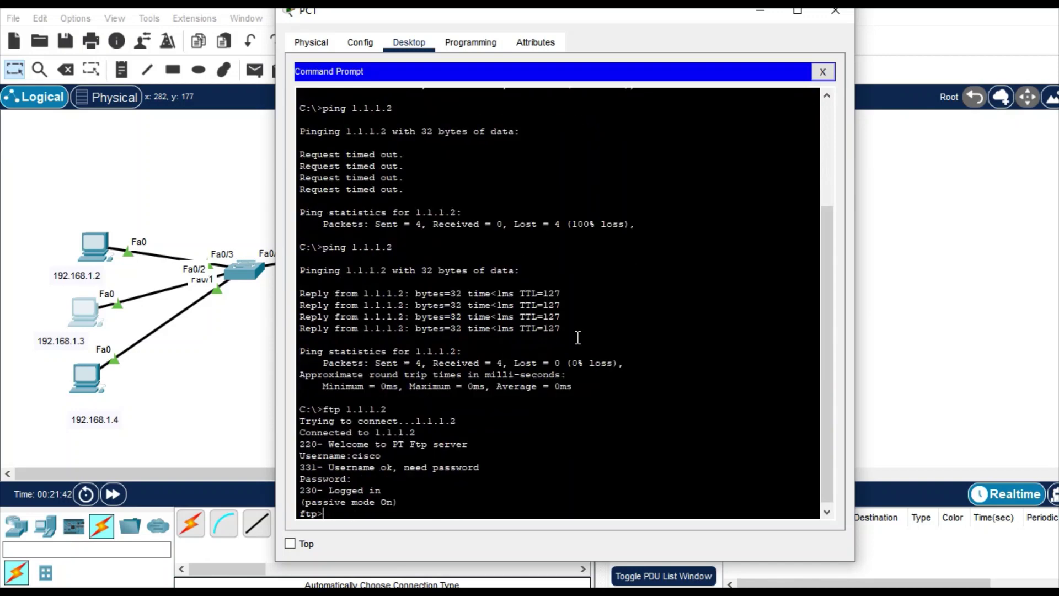
{"action": "key", "text": "Return"}
{"action": "key", "text": "Return"}
{"action": "type", "text": "quit"}
{"action": "key", "text": "Return"}
{"action": "key", "text": "Return"}
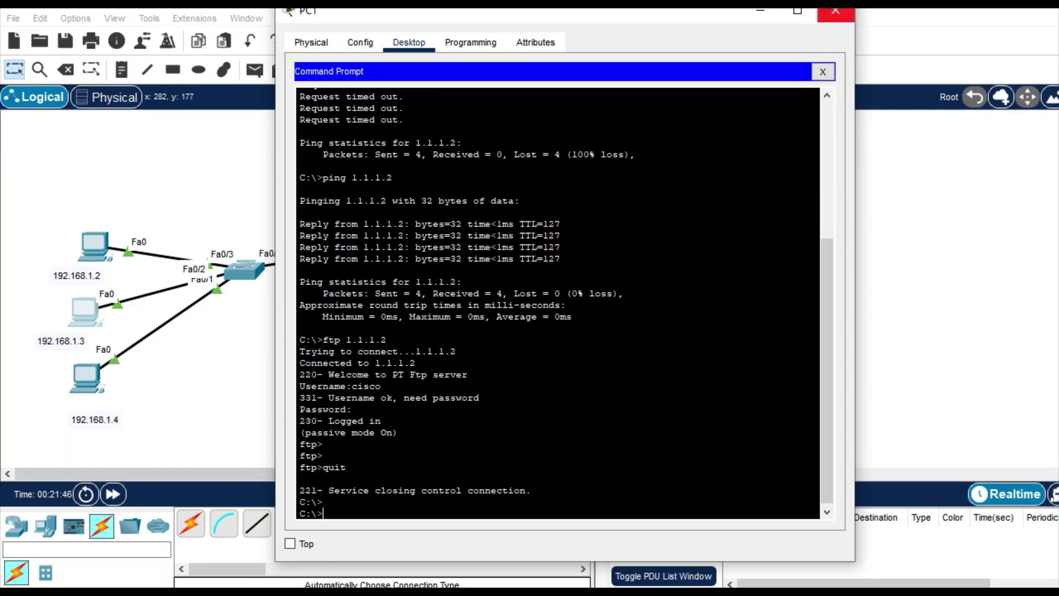
{"action": "left_click", "coordinate": [836, 11]}
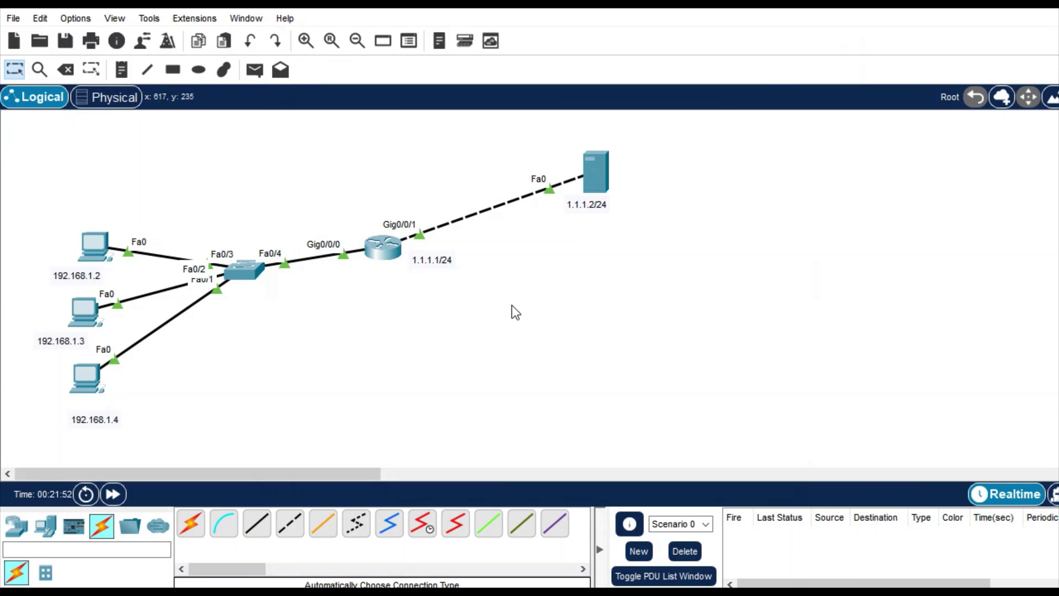
- Place canvas notes reading PC 1, PC 2 and PC 3 beside the 192.168.1.2, .3 and .4 PCs
{"action": "left_click", "coordinate": [123, 71]}
{"action": "left_click", "coordinate": [607, 247]}
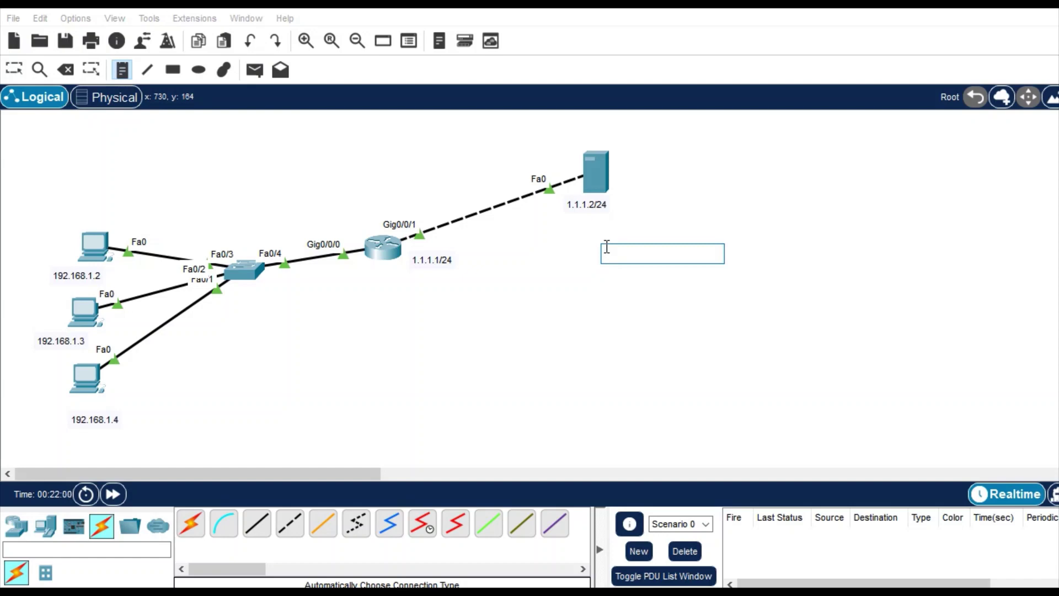
{"action": "left_click", "coordinate": [51, 239]}
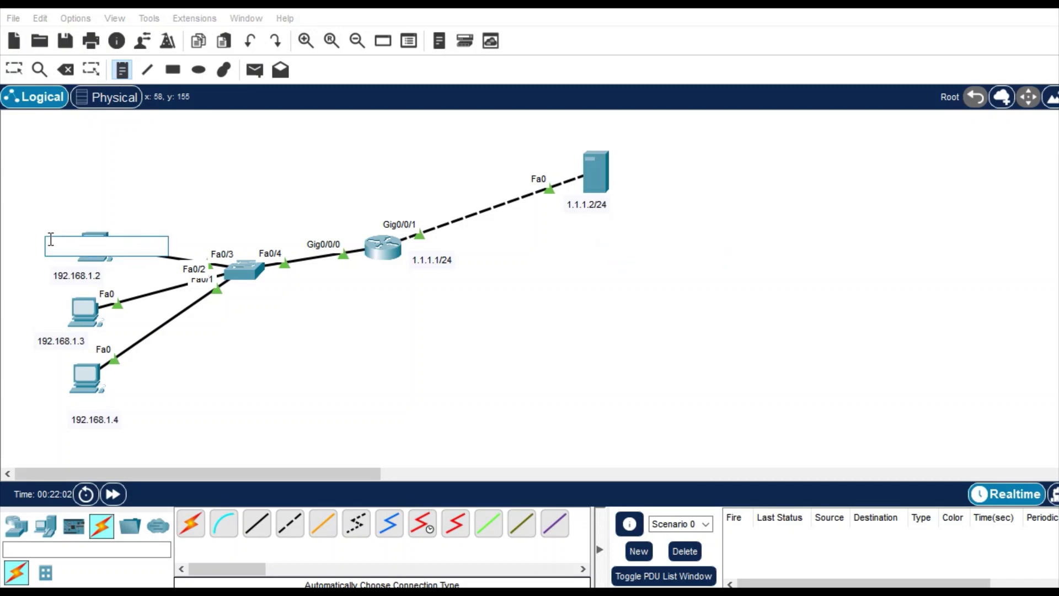
{"action": "type", "text": "PC 1"}
{"action": "left_click", "coordinate": [48, 306]}
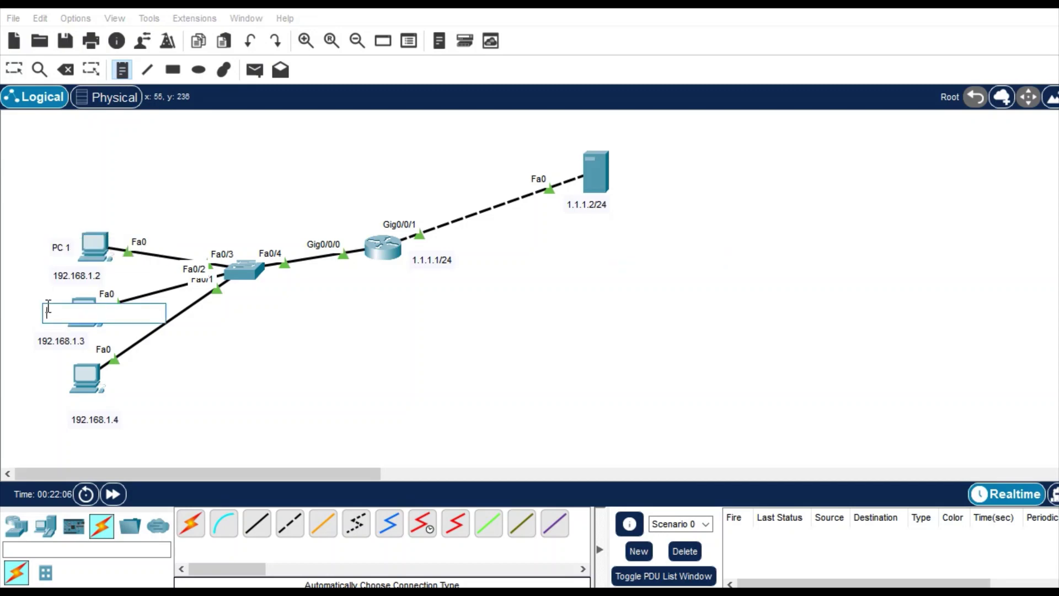
{"action": "type", "text": "PC 2"}
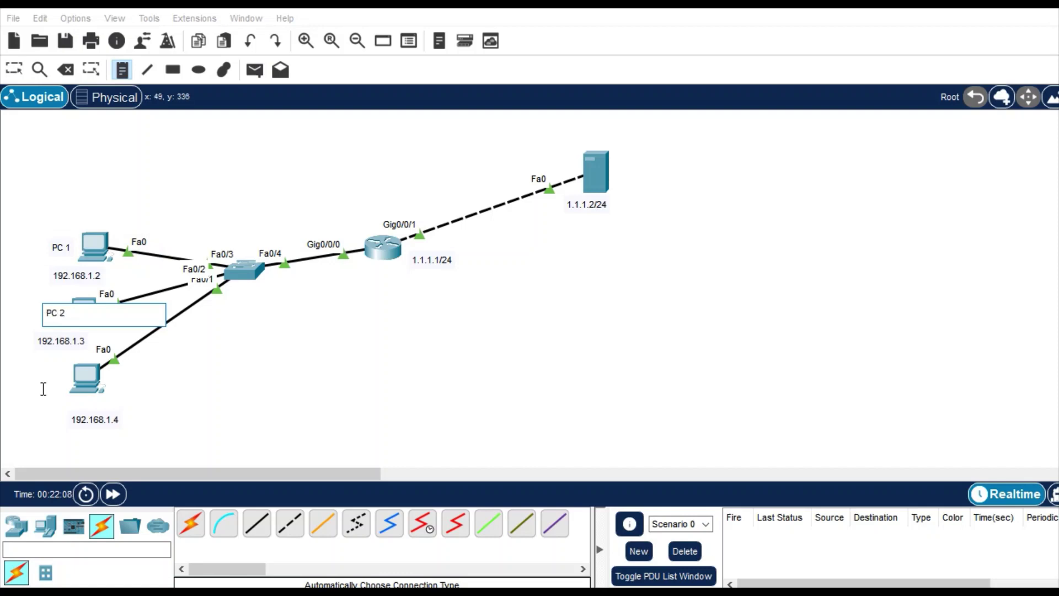
{"action": "left_click", "coordinate": [39, 386]}
{"action": "type", "text": "PC"}
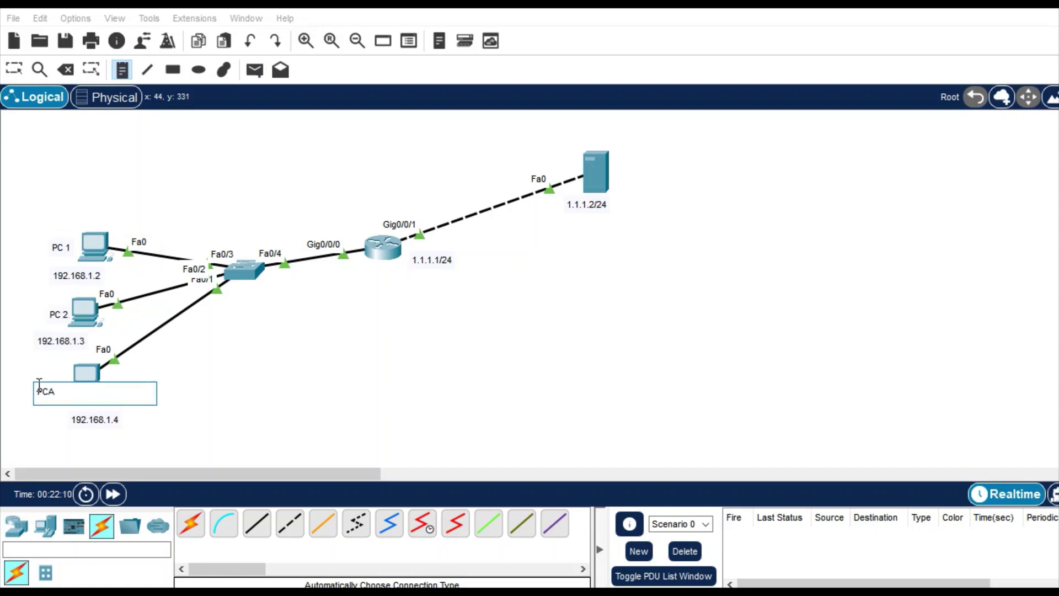
{"action": "type", "text": " 3"}
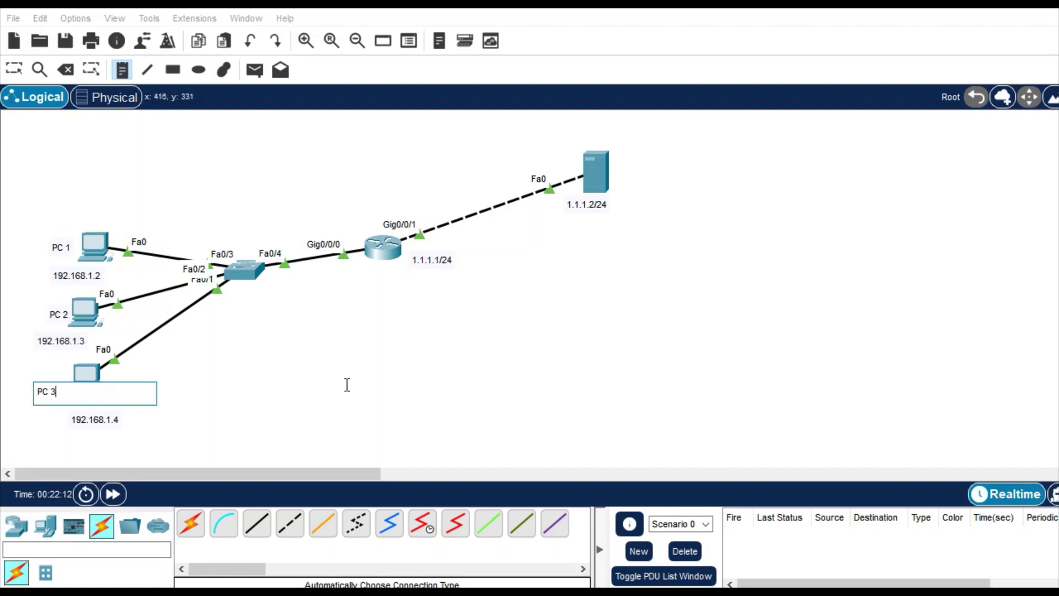
{"action": "left_click", "coordinate": [347, 386]}
{"action": "left_click", "coordinate": [642, 276]}
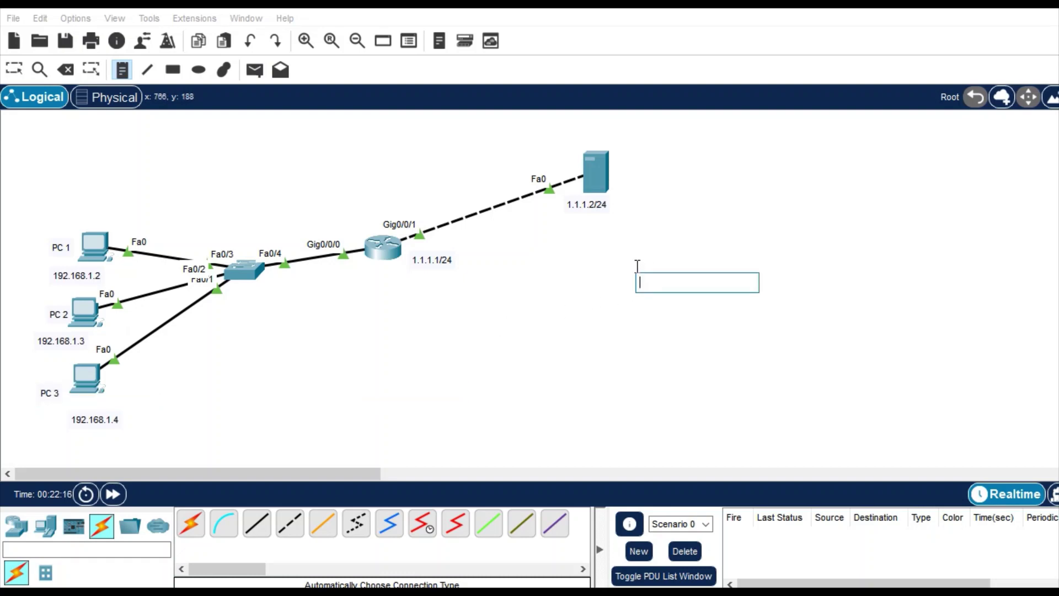
- Write the first note line: 'Rule1 - PC1 can not ping server'
{"action": "type", "text": "PC1 "}
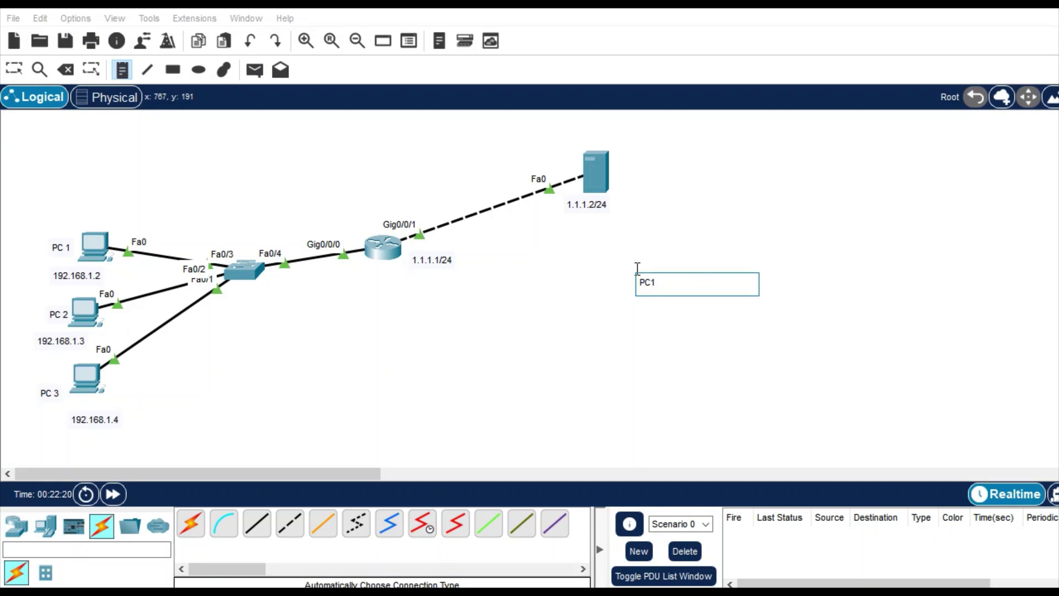
{"action": "type", "text": "can"}
{"action": "type", "text": " not acce"}
{"action": "key", "text": "BackSpace"}
{"action": "key", "text": "BackSpace"}
{"action": "key", "text": "BackSpace"}
{"action": "key", "text": "BackSpace"}
{"action": "type", "text": "ping server"}
{"action": "left_click", "coordinate": [640, 283]}
{"action": "type", "text": "Rule1 "}
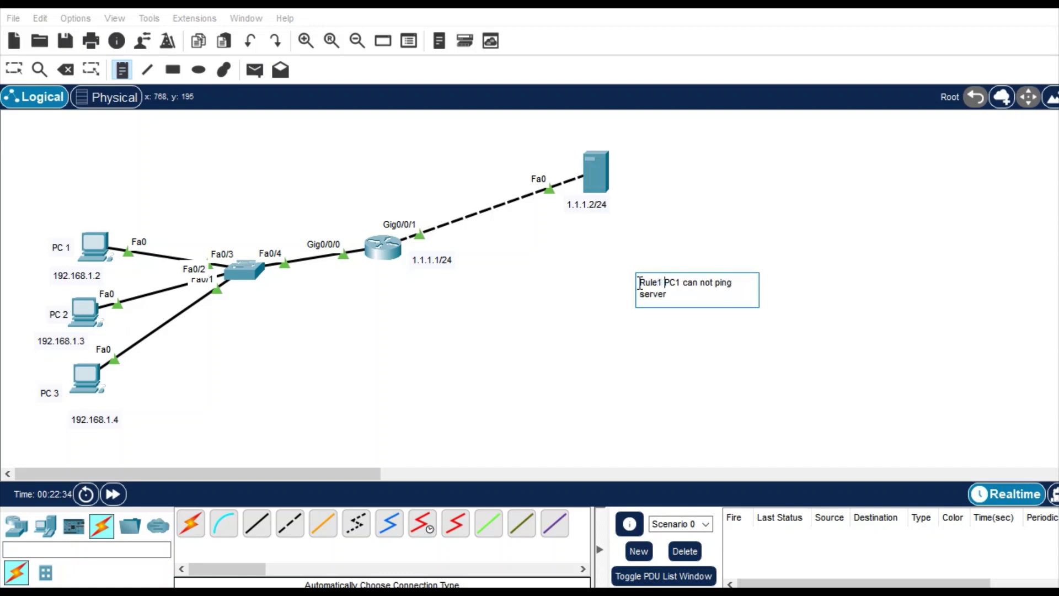
{"action": "type", "text": "-"}
{"action": "left_click", "coordinate": [688, 293]}
- Add 'Rule 2- PC2 can not access FTP services' and 'Rule3 - PC3 can not access Web Services' lines
{"action": "key", "text": "Return"}
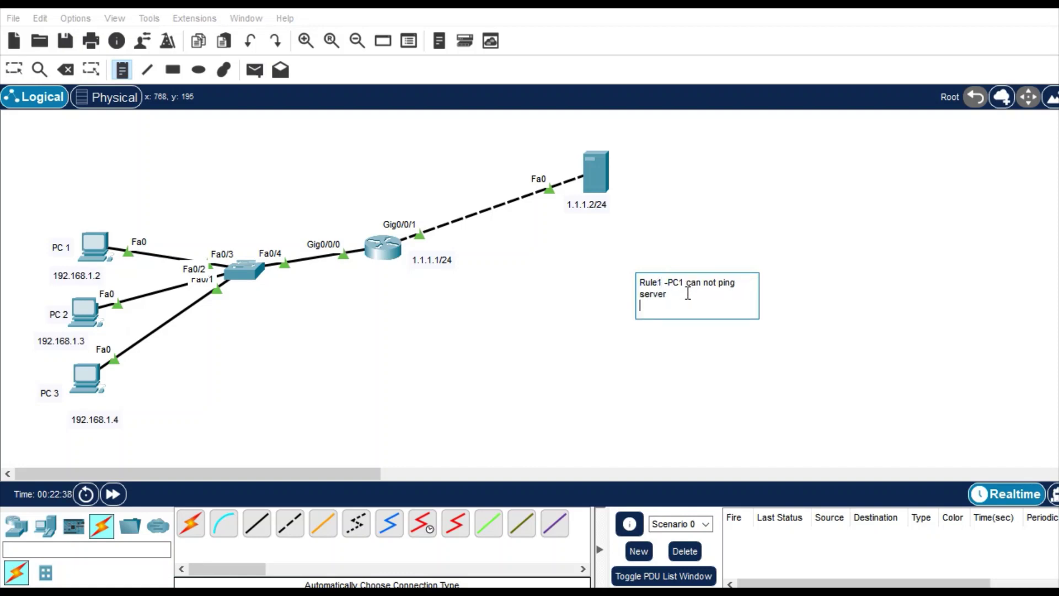
{"action": "type", "text": "Rule 2- PC2 can not access FTP"}
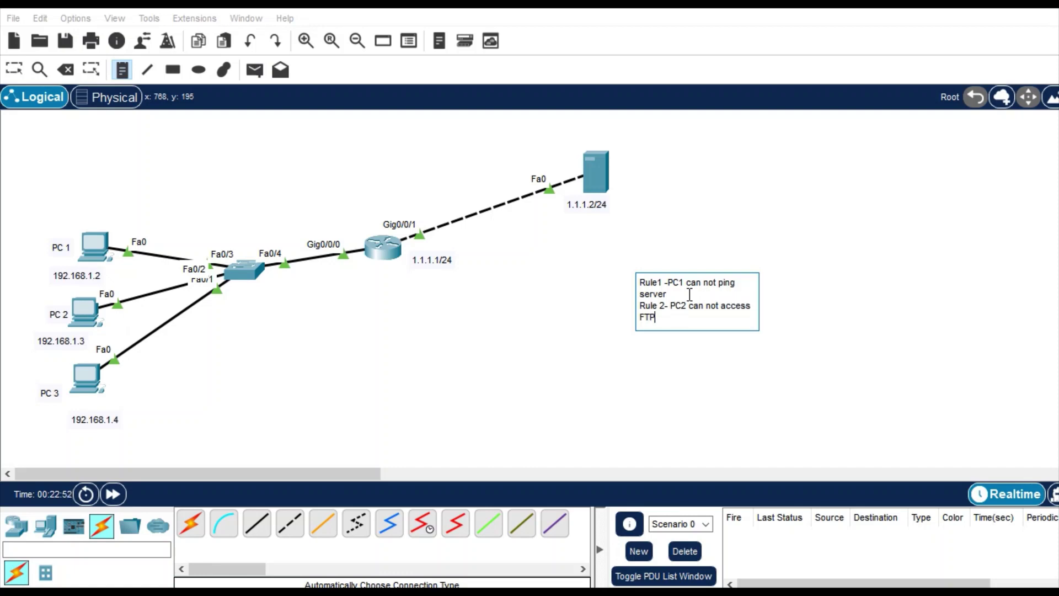
{"action": "type", "text": " services"}
{"action": "key", "text": "Return"}
{"action": "type", "text": "Rule2"}
{"action": "key", "text": "BackSpace"}
{"action": "type", "text": "3 - PC3 can"}
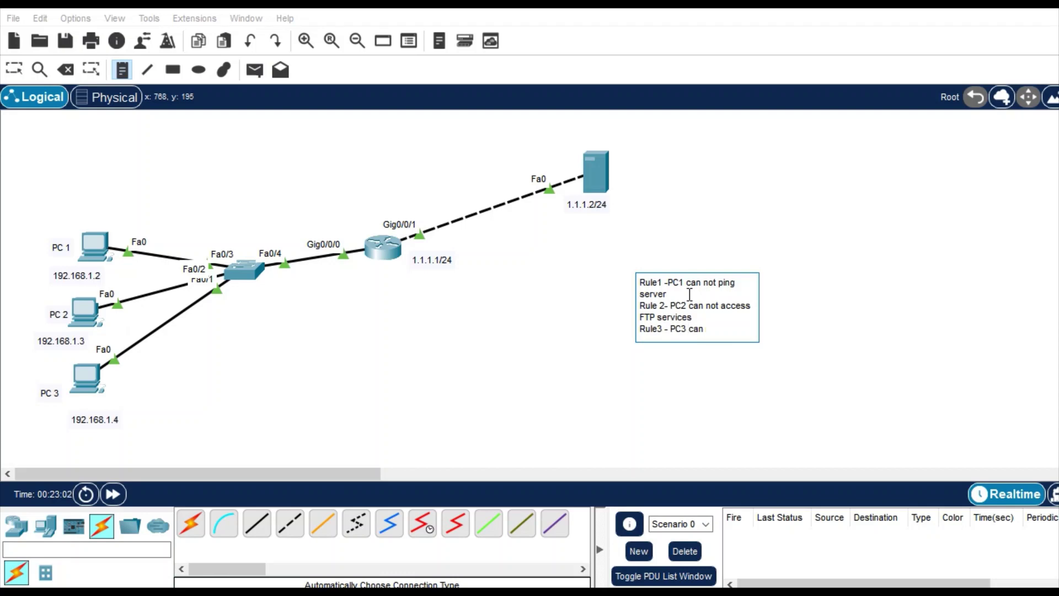
{"action": "type", "text": " not access Web Servers"}
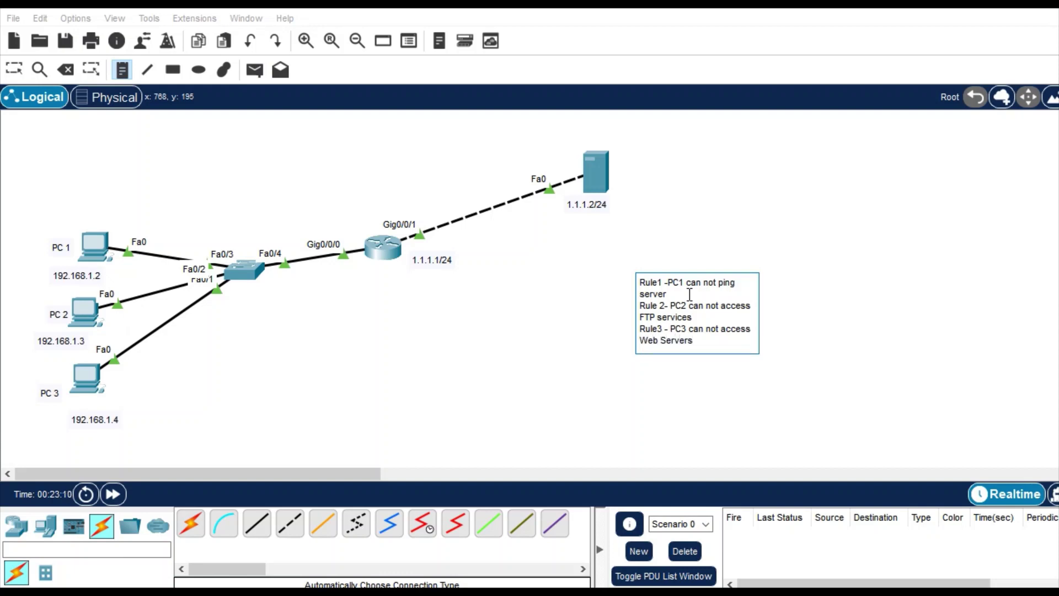
{"action": "key", "text": "BackSpace"}
{"action": "key", "text": "BackSpace"}
{"action": "type", "text": "ices"}
{"action": "key", "text": "Return"}
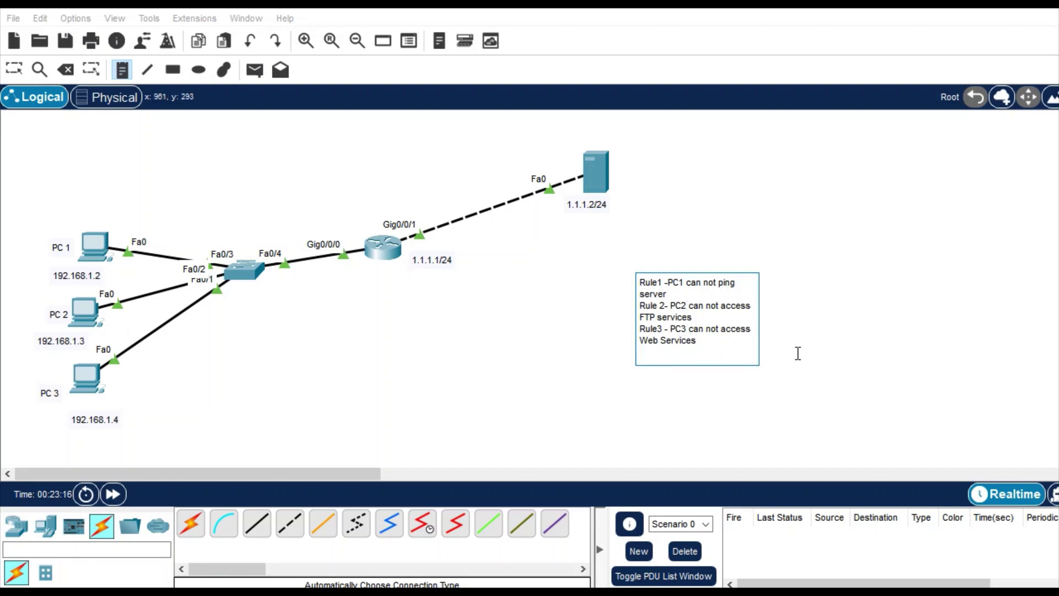
{"action": "left_click", "coordinate": [798, 353]}
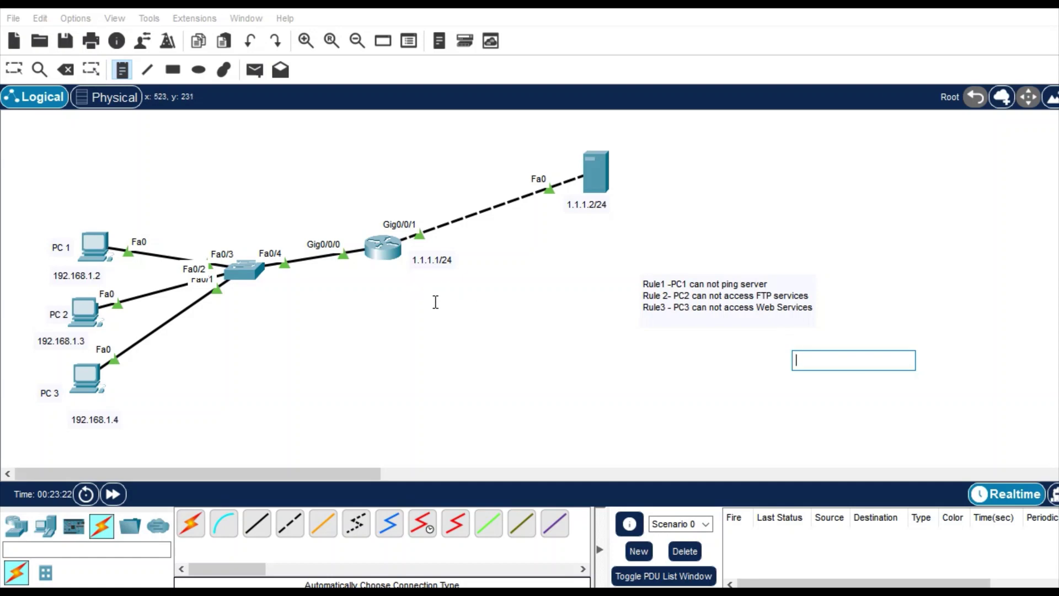
- Open Router0's CLI and enter global configuration mode with config t
{"action": "key", "text": "Escape"}
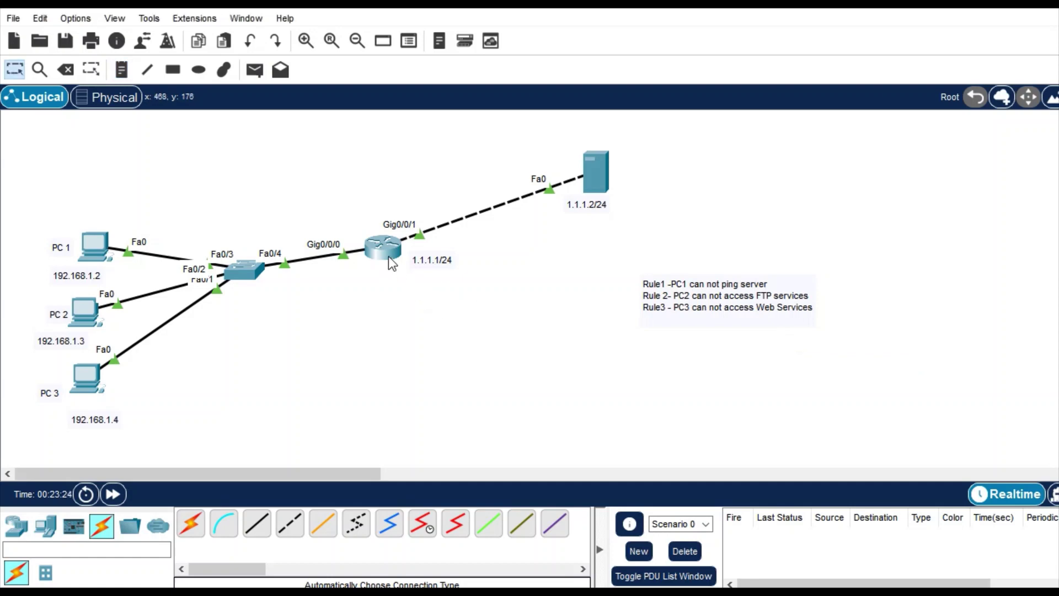
{"action": "left_click", "coordinate": [388, 256]}
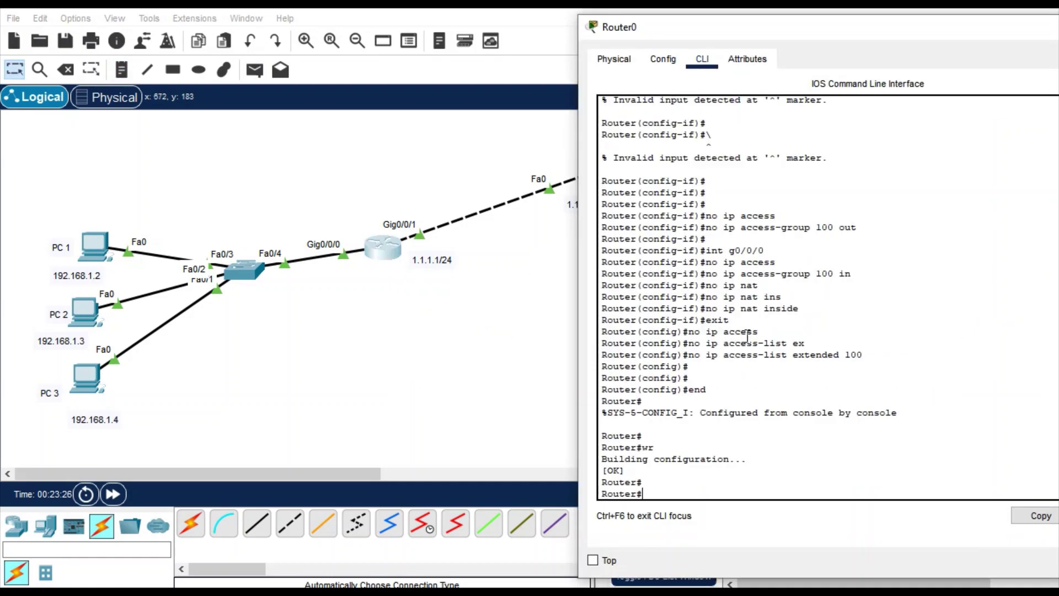
{"action": "key", "text": "Return"}
{"action": "key", "text": "Return"}
{"action": "key", "text": "Return"}
{"action": "key", "text": "Return"}
{"action": "key", "text": "Return"}
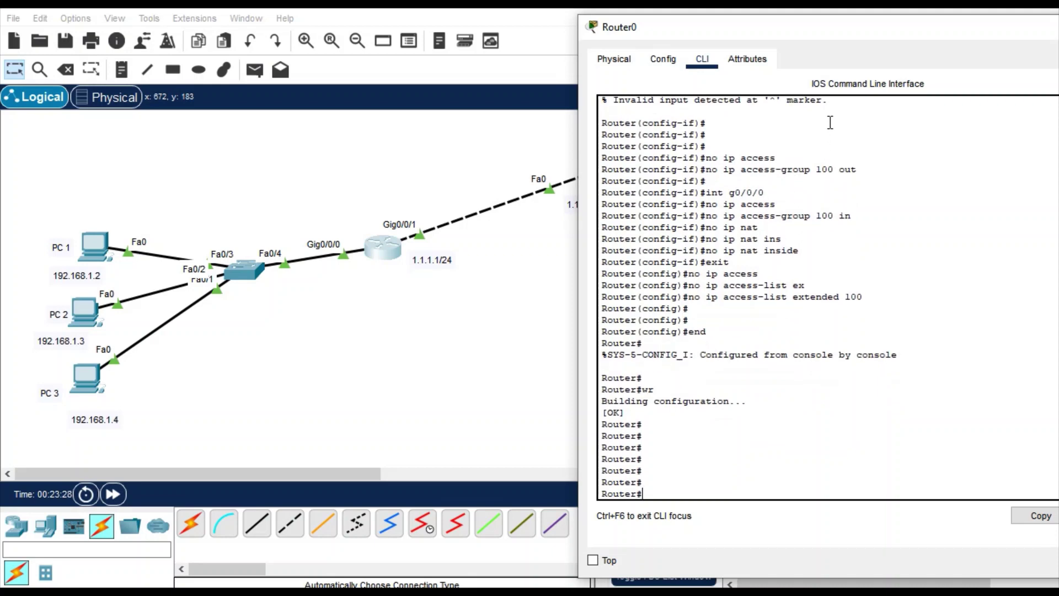
{"action": "left_click_drag", "start_coordinate": [806, 36], "coordinate": [738, 30]}
{"action": "key", "text": "Return"}
{"action": "key", "text": "Return"}
{"action": "key", "text": "Return"}
{"action": "key", "text": "Return"}
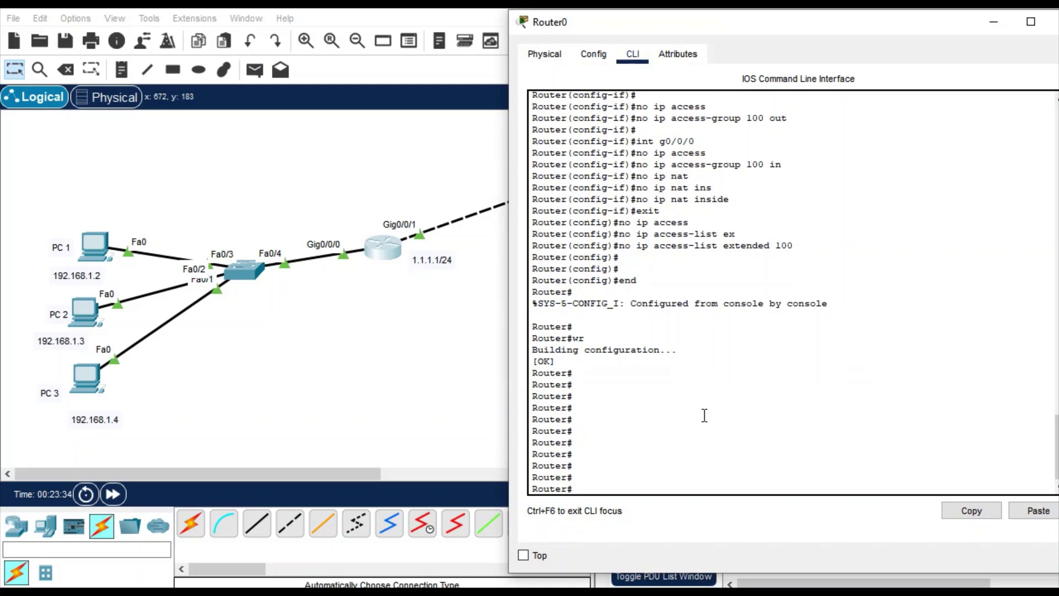
{"action": "type", "text": "config t"}
{"action": "key", "text": "Return"}
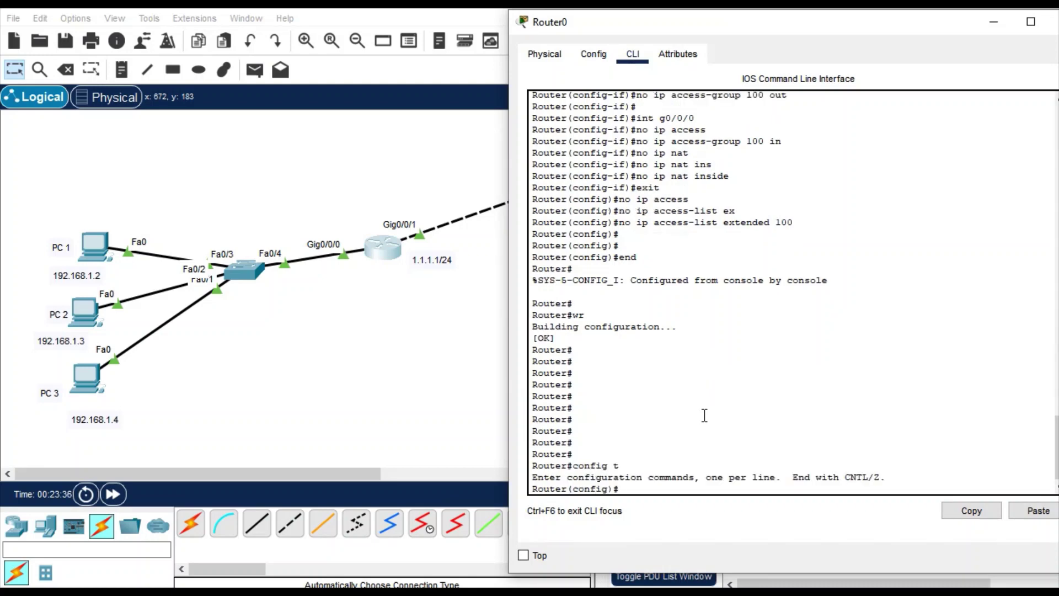
- Create extended access list 100 with ip access-list extended 100
{"action": "type", "text": "ip access"}
{"action": "key", "text": "Tab"}
{"action": "type", "text": "ex"}
{"action": "key", "text": "Tab"}
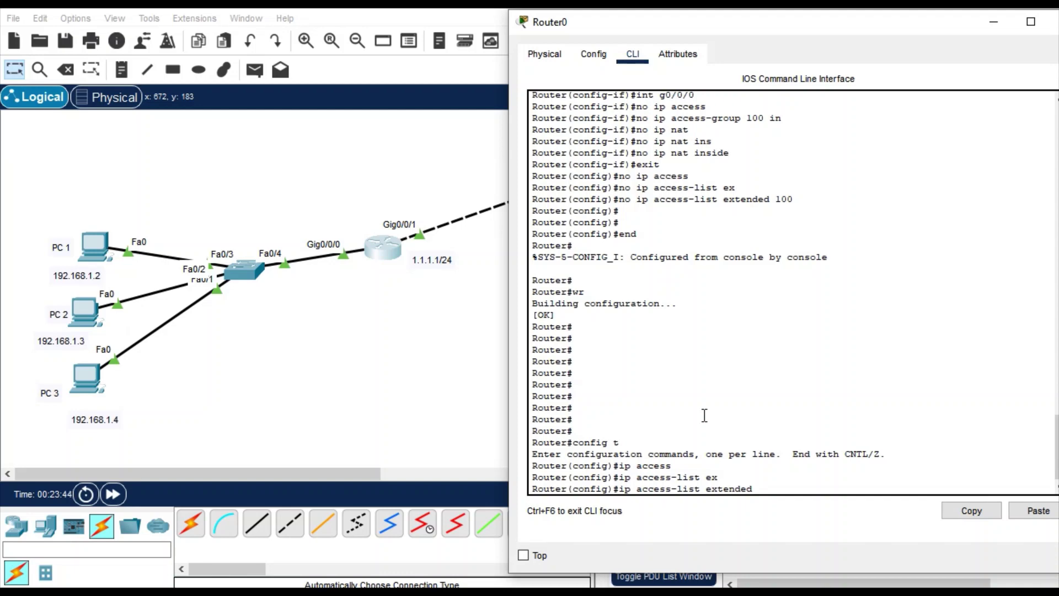
{"action": "type", "text": "?"}
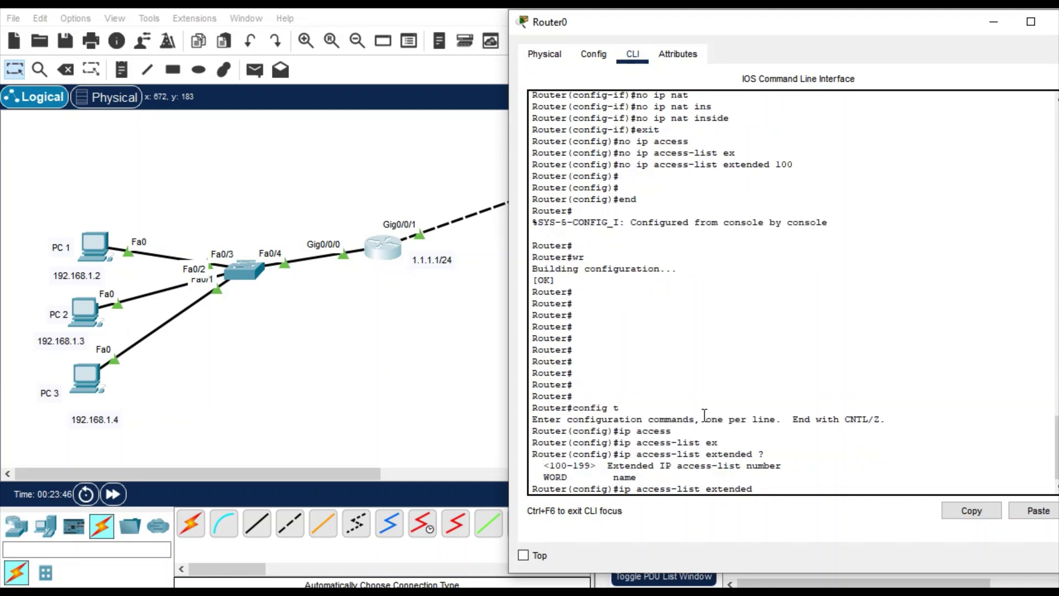
{"action": "type", "text": "100"}
{"action": "key", "text": "Return"}
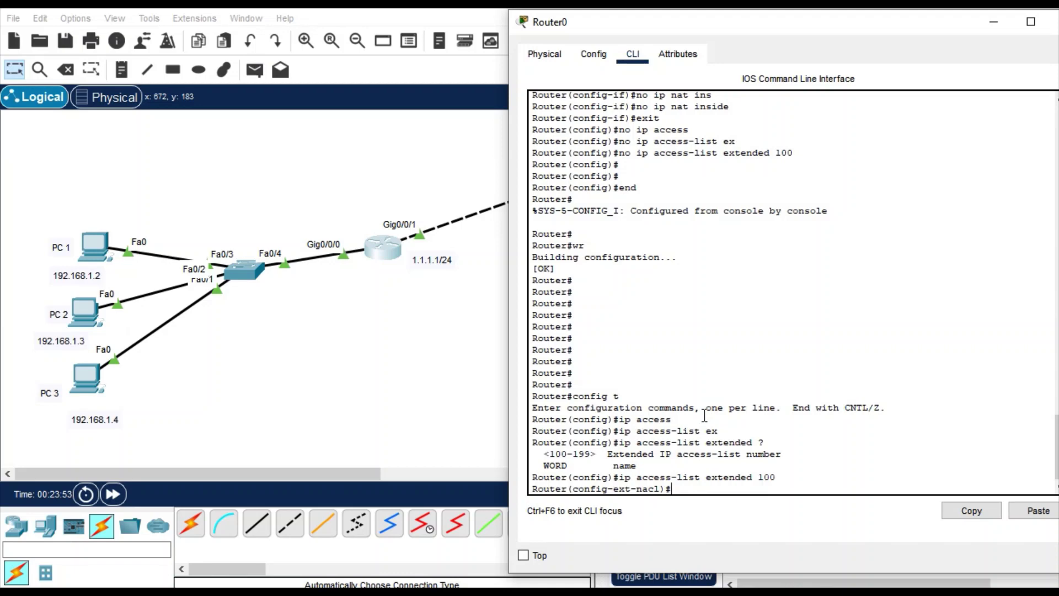
{"action": "left_click_drag", "start_coordinate": [772, 21], "coordinate": [767, 88]}
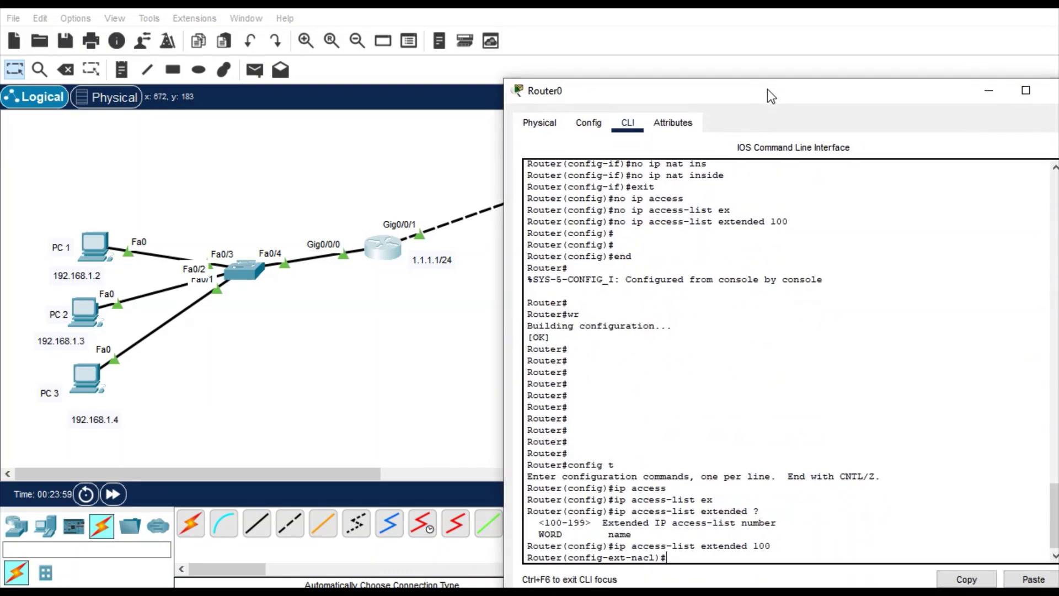
- Add the entry 'deny icmp host 192.168.1.2 host 1.1.1.2' to ACL 100
{"action": "type", "text": "den"}
{"action": "key", "text": "Tab"}
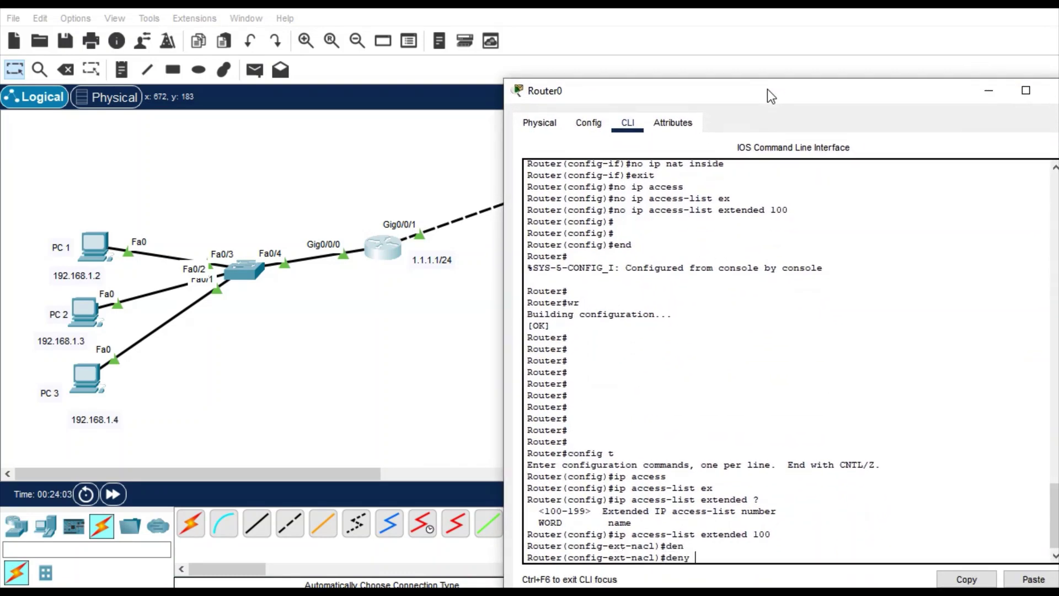
{"action": "type", "text": "host"}
{"action": "key", "text": "Tab"}
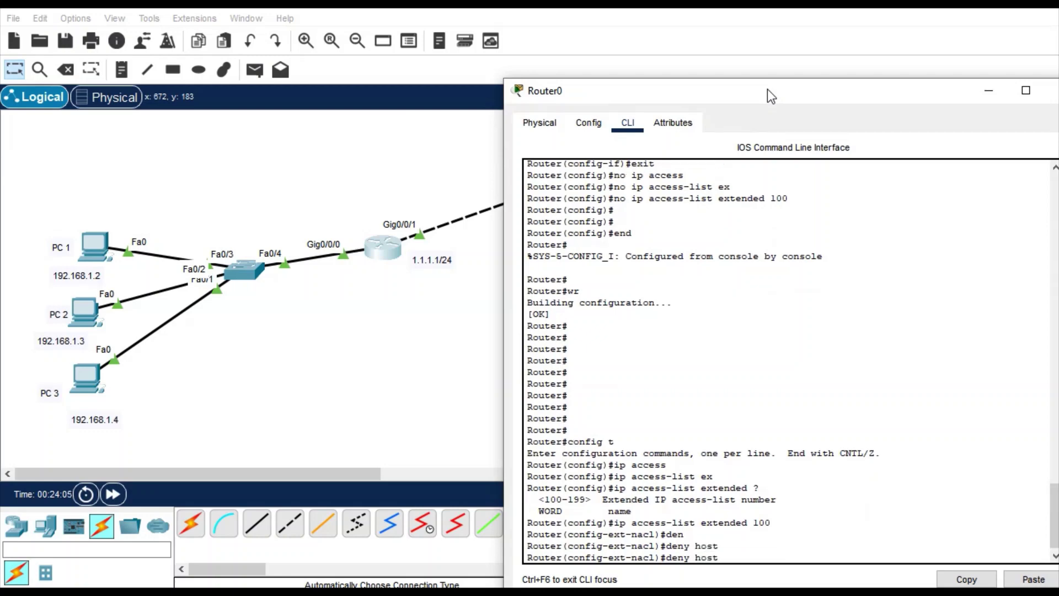
{"action": "key", "text": "BackSpace"}
{"action": "key", "text": "BackSpace"}
{"action": "key", "text": "BackSpace"}
{"action": "key", "text": "BackSpace"}
{"action": "type", "text": "?"}
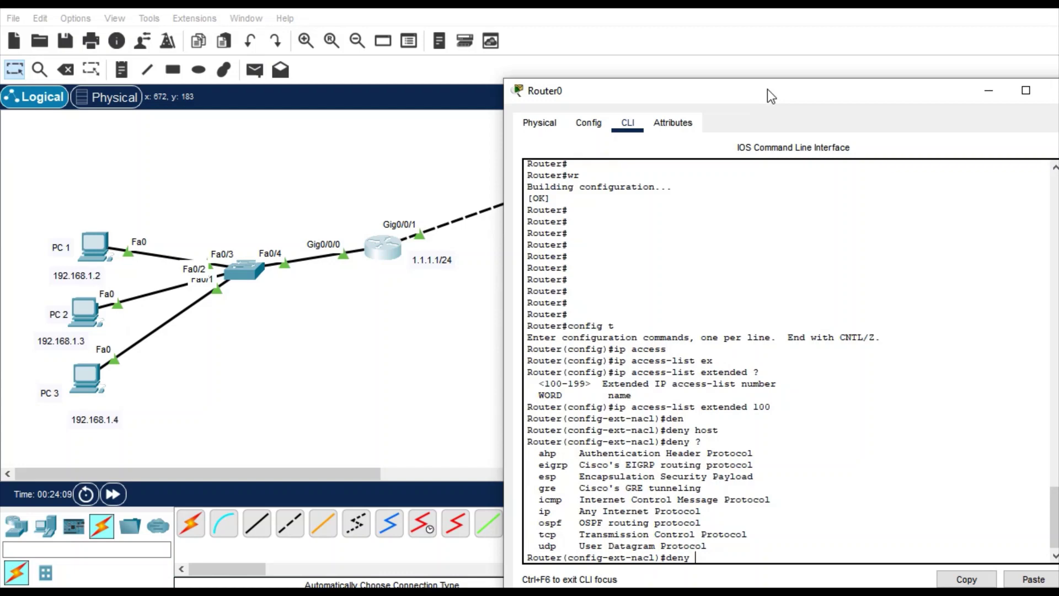
{"action": "type", "text": "ic"}
{"action": "key", "text": "Tab"}
{"action": "type", "text": "?"}
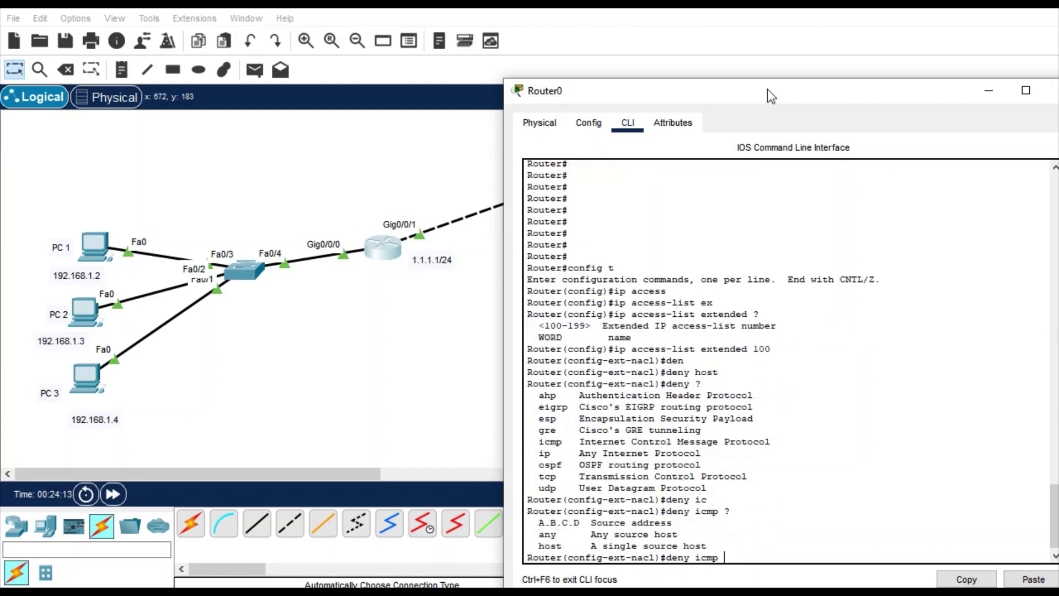
{"action": "type", "text": "hos"}
{"action": "key", "text": "Tab"}
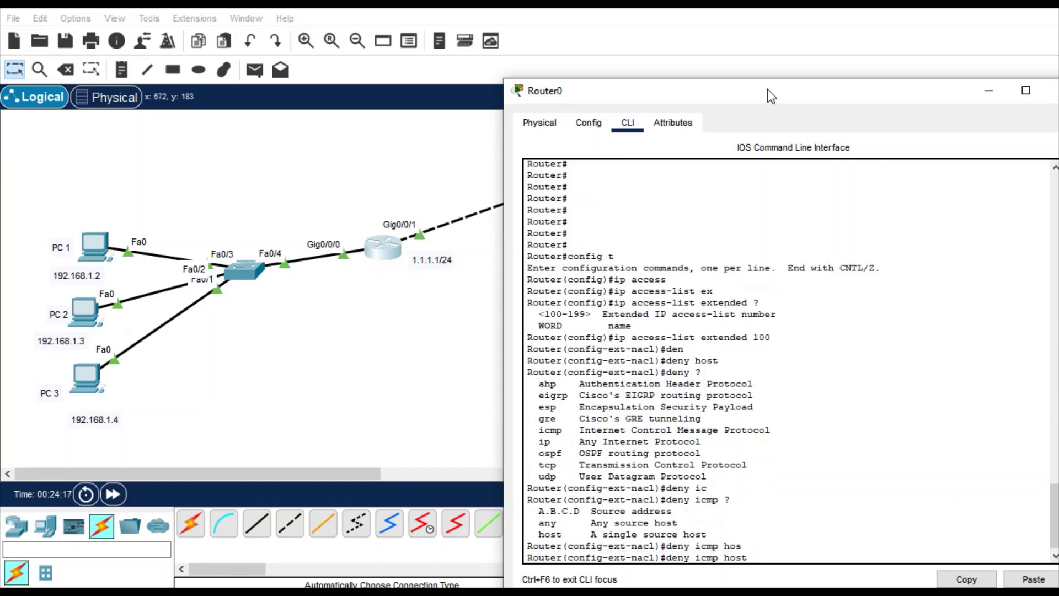
{"action": "type", "text": "192.168.1.2 ?"}
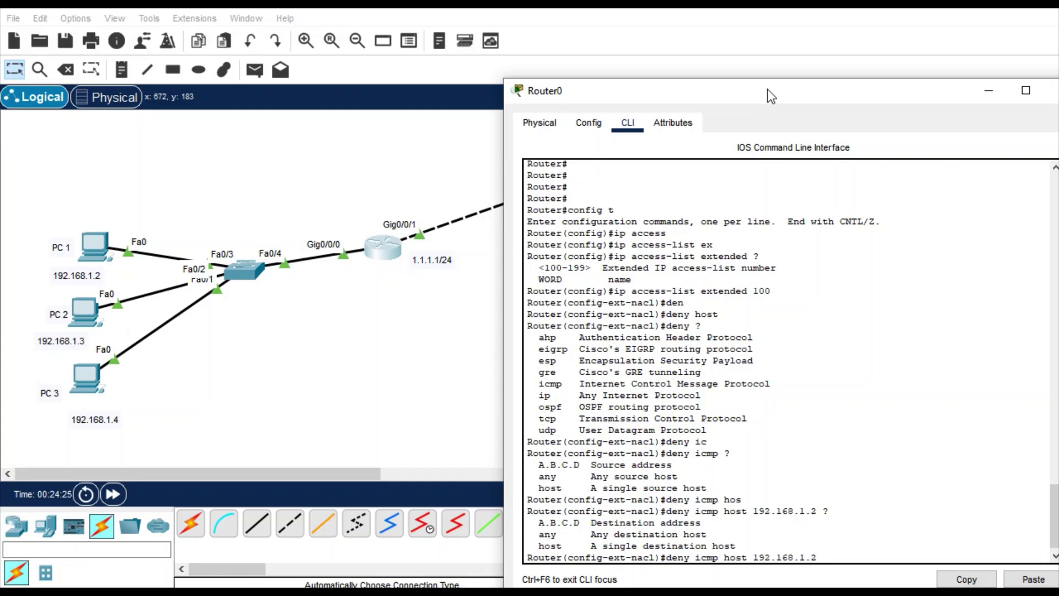
{"action": "type", "text": "host"}
{"action": "key", "text": "Tab"}
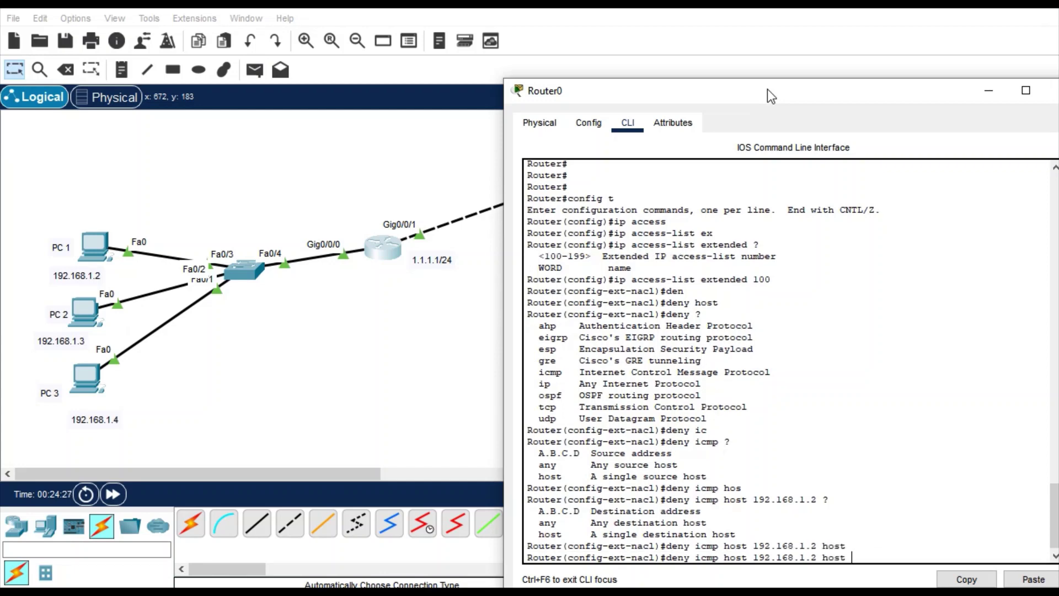
{"action": "type", "text": "1.1.1.2"}
{"action": "key", "text": "Return"}
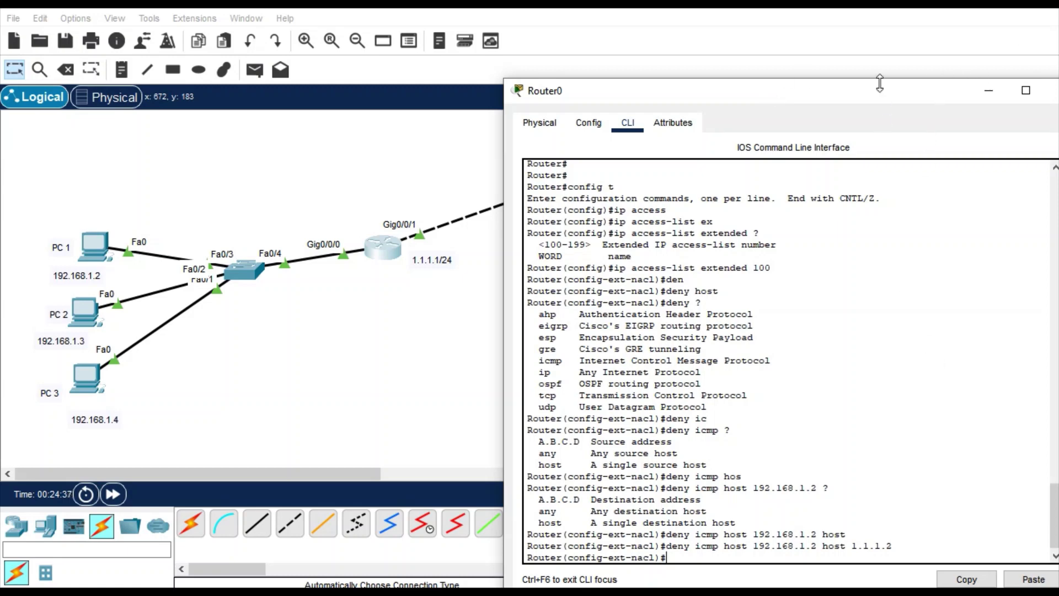
{"action": "left_click_drag", "start_coordinate": [880, 91], "coordinate": [848, 71]}
- Add the entry 'deny tcp host 192.168.1.3 host 1.1.1.2 eq ftp' using Tab completion
{"action": "type", "text": "deny"}
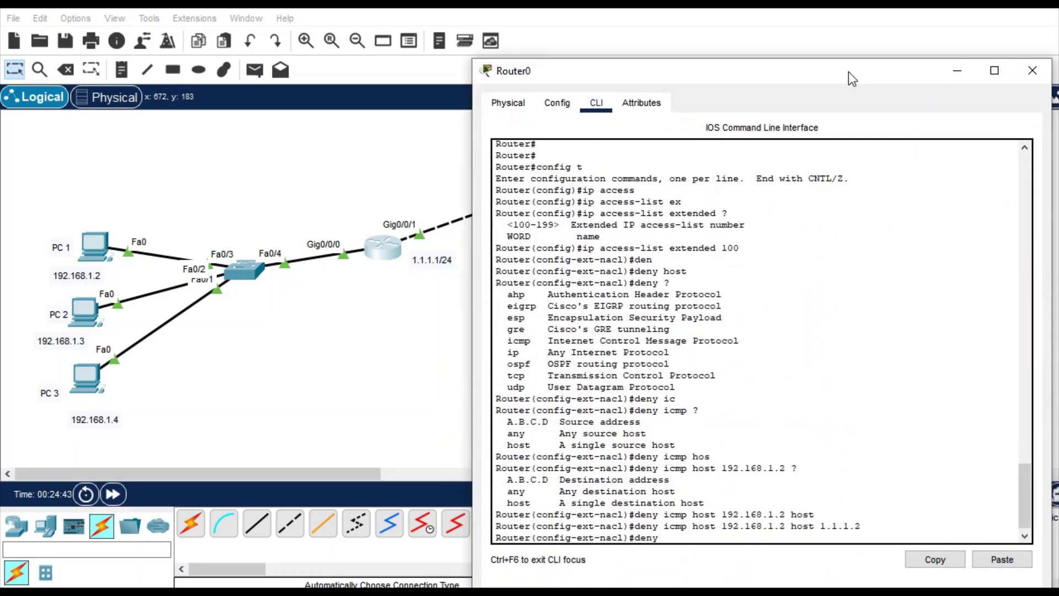
{"action": "key", "text": "Tab"}
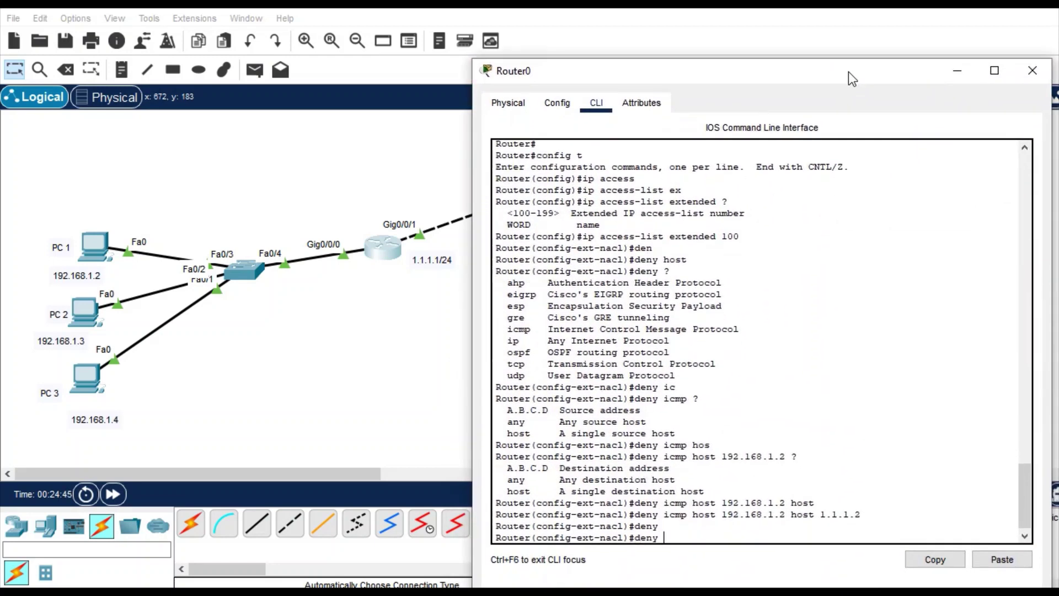
{"action": "type", "text": "tc"}
{"action": "key", "text": "Tab"}
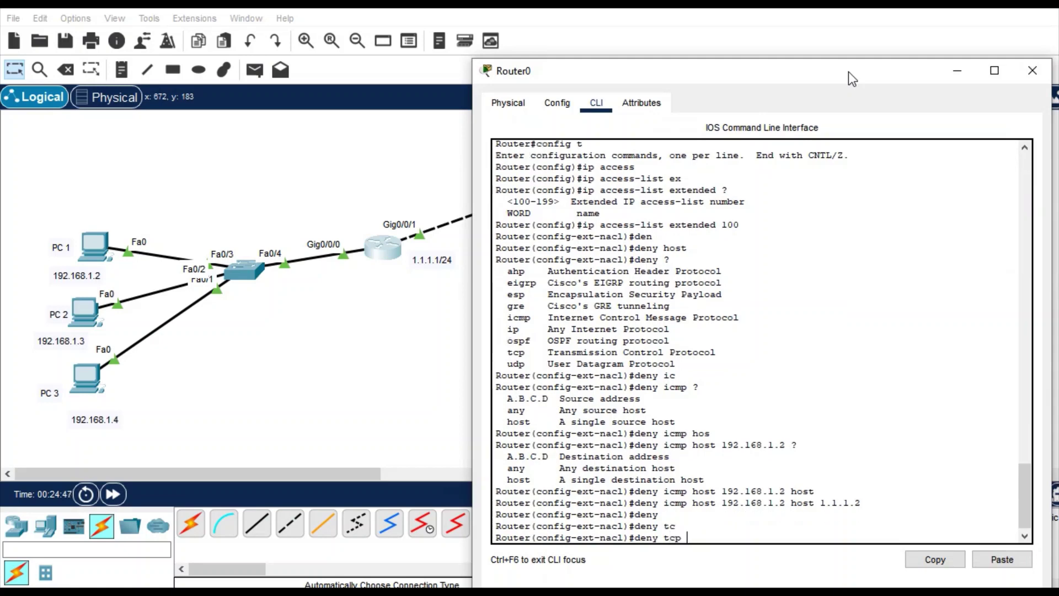
{"action": "type", "text": "hos"}
{"action": "key", "text": "Tab"}
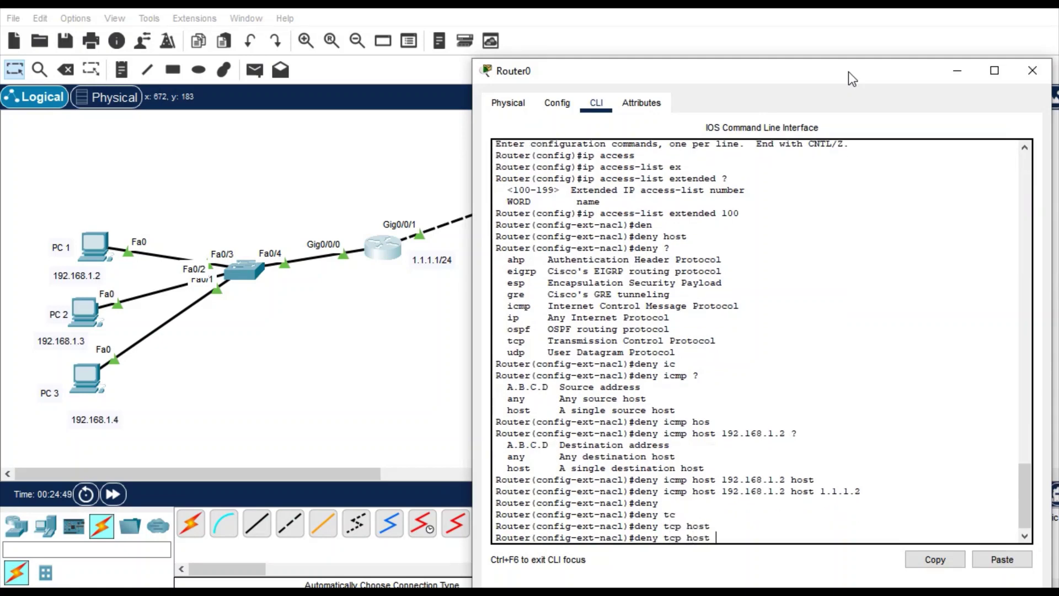
{"action": "type", "text": "192.168."}
{"action": "type", "text": "1."}
{"action": "type", "text": "3 "}
{"action": "type", "text": "host"}
{"action": "key", "text": "Tab"}
{"action": "type", "text": "1.1."}
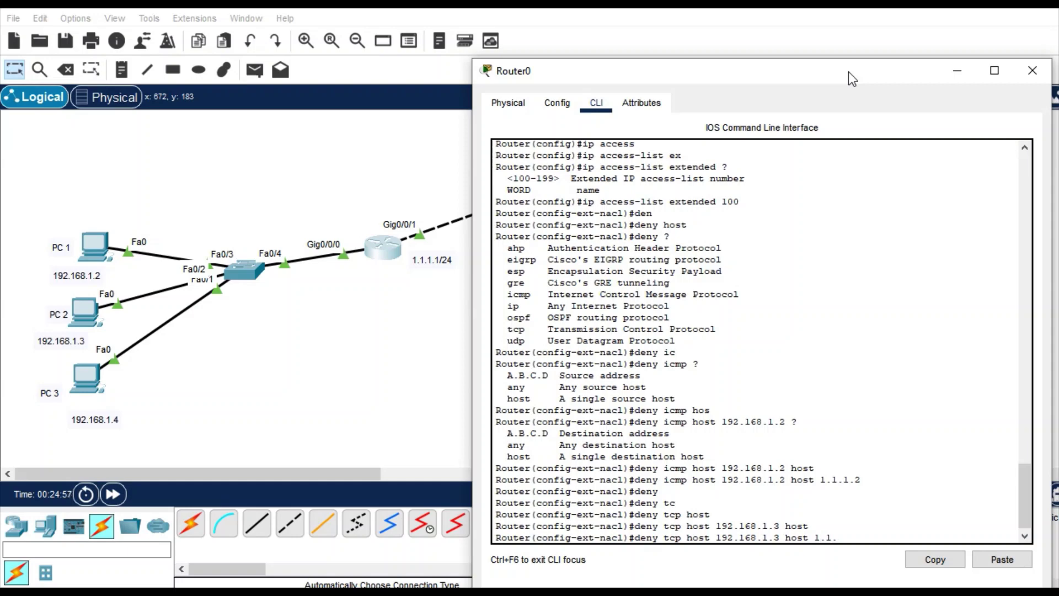
{"action": "type", "text": "1.2 ?e"}
{"action": "key", "text": "Tab"}
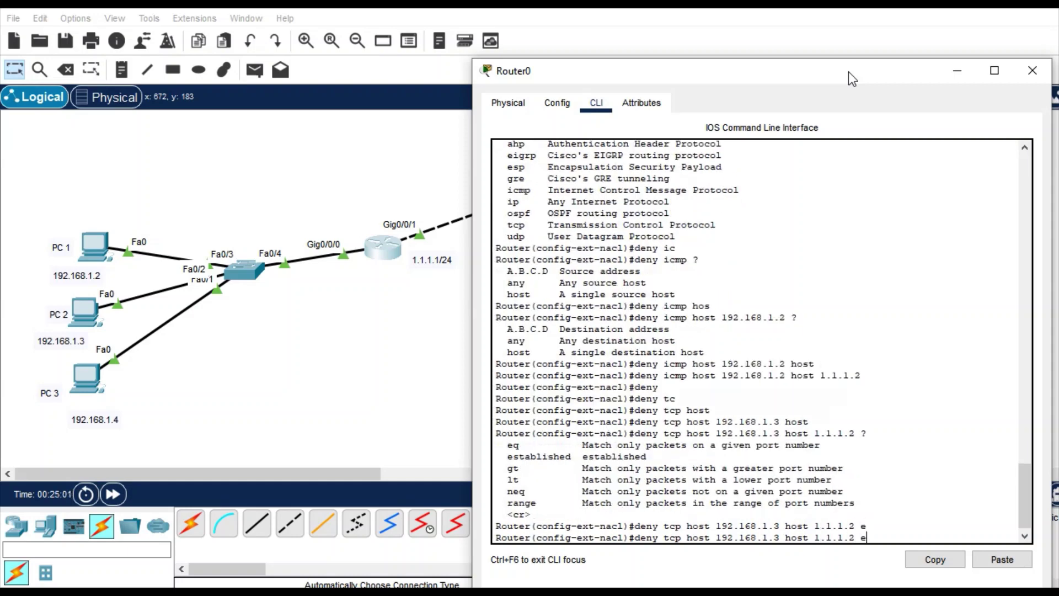
{"action": "type", "text": "q ft"}
{"action": "key", "text": "Tab"}
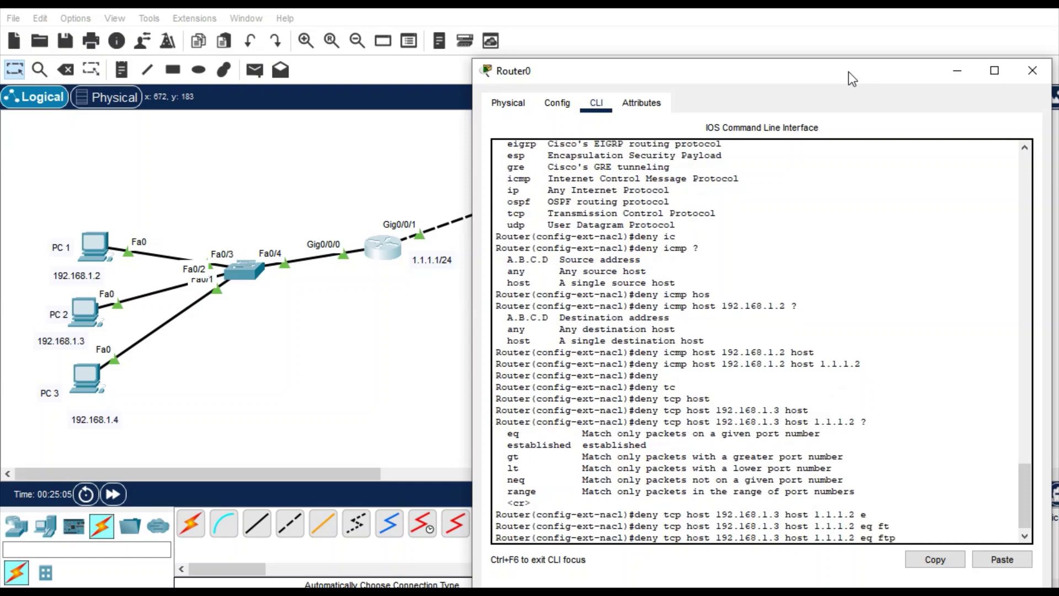
{"action": "key", "text": "Return"}
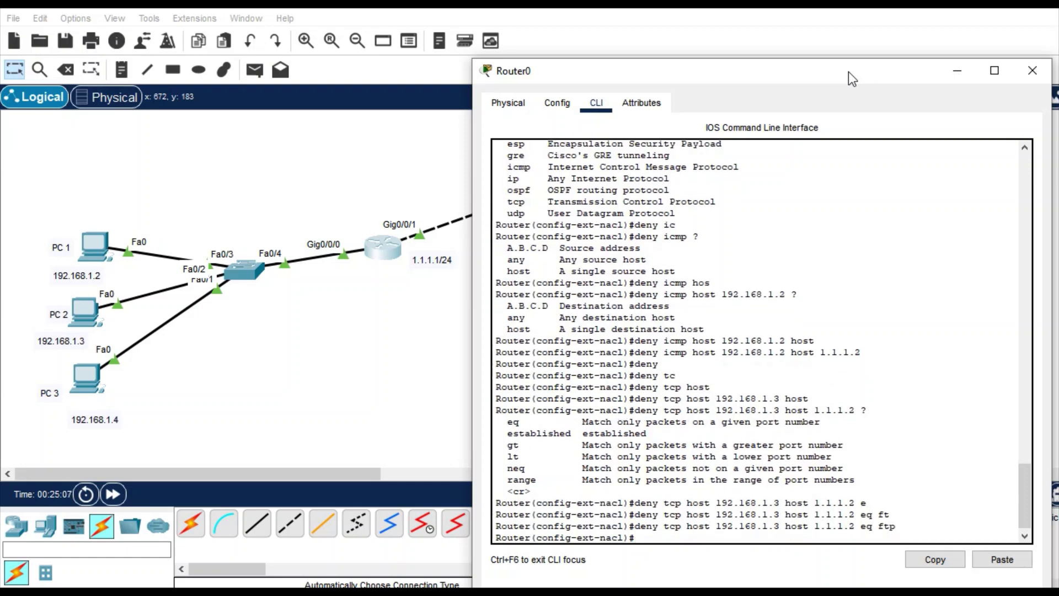
{"action": "left_click_drag", "start_coordinate": [848, 72], "coordinate": [824, 79]}
- Add 'deny tcp host 192.168.1.4 host 1.1.1.2 eq www', using www after http was rejected
{"action": "type", "text": "deny"}
{"action": "key", "text": "Tab"}
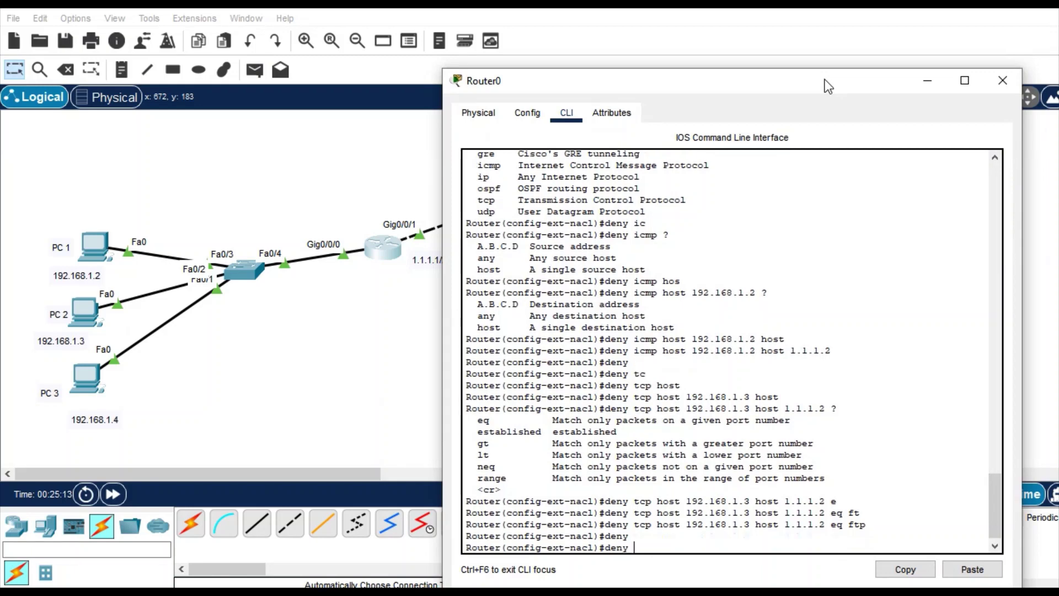
{"action": "type", "text": "tc"}
{"action": "key", "text": "Tab"}
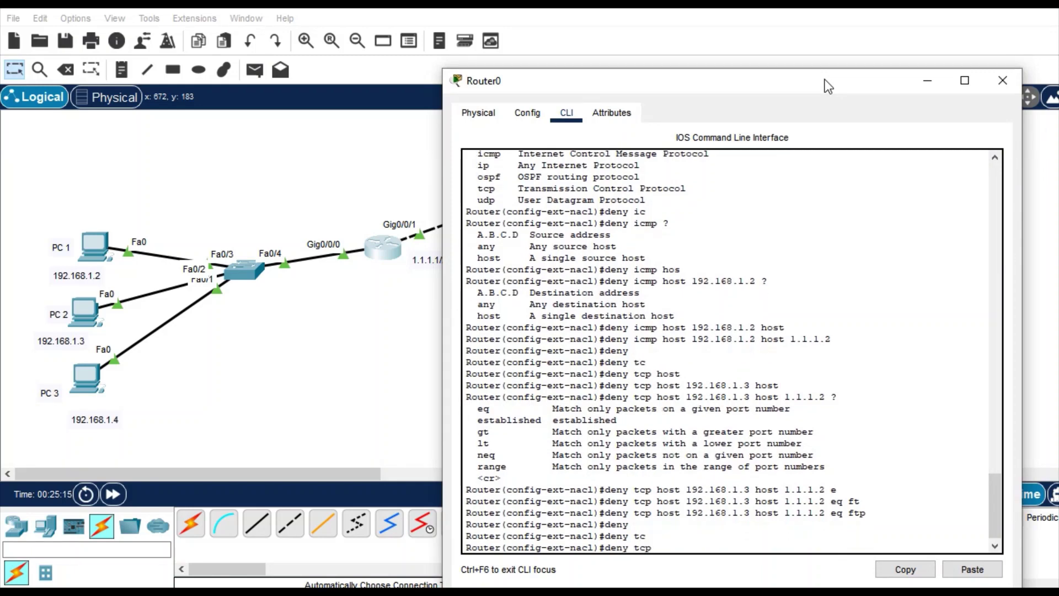
{"action": "type", "text": "host"}
{"action": "key", "text": "Tab"}
{"action": "type", "text": "192.168."}
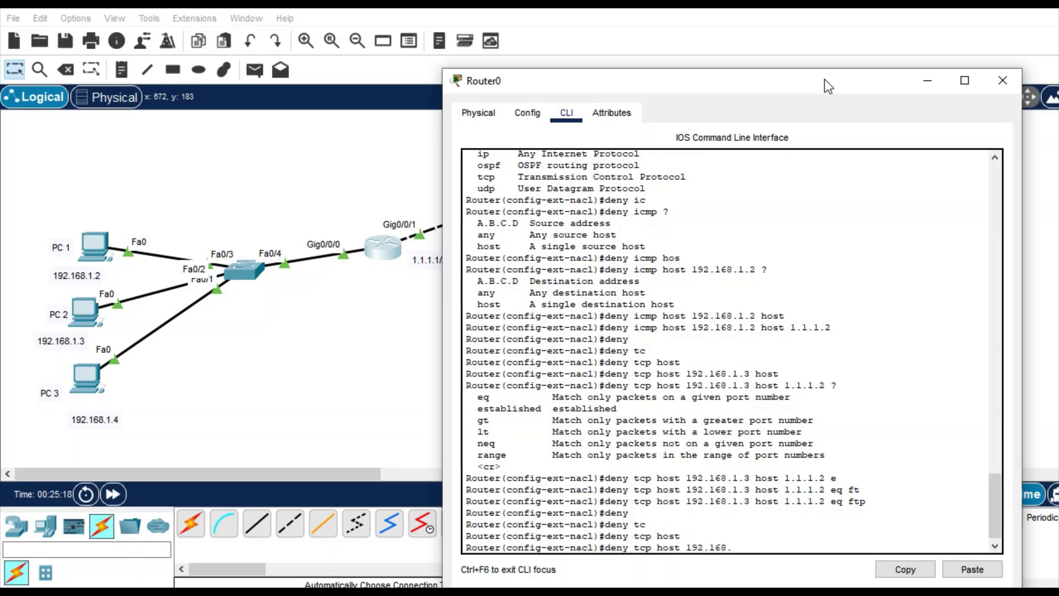
{"action": "type", "text": "1.4 ho"}
{"action": "type", "text": "st"}
{"action": "key", "text": "Tab"}
{"action": "type", "text": "1.1.1."}
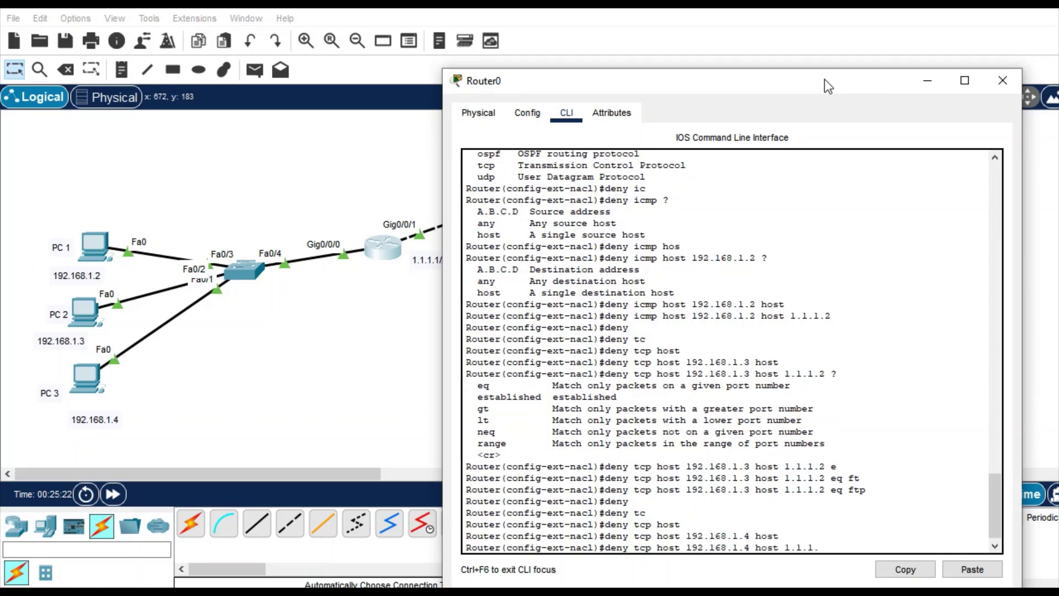
{"action": "type", "text": "2 eq"}
{"action": "type", "text": "htt"}
{"action": "key", "text": "Tab"}
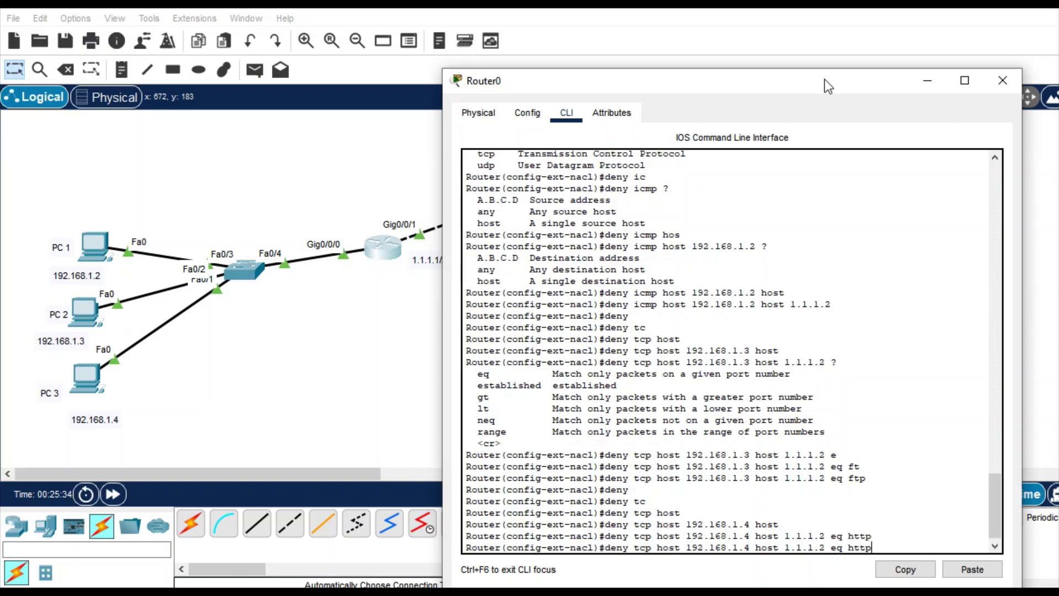
{"action": "type", "text": "?"}
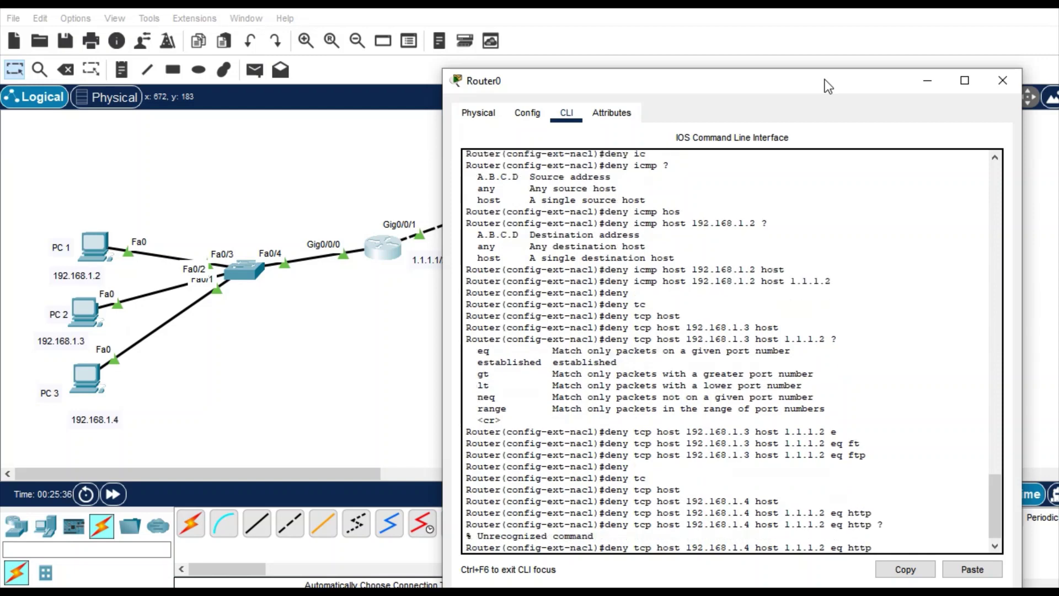
{"action": "key", "text": "BackSpace"}
{"action": "key", "text": "BackSpace"}
{"action": "key", "text": "BackSpace"}
{"action": "key", "text": "BackSpace"}
{"action": "type", "text": "?"}
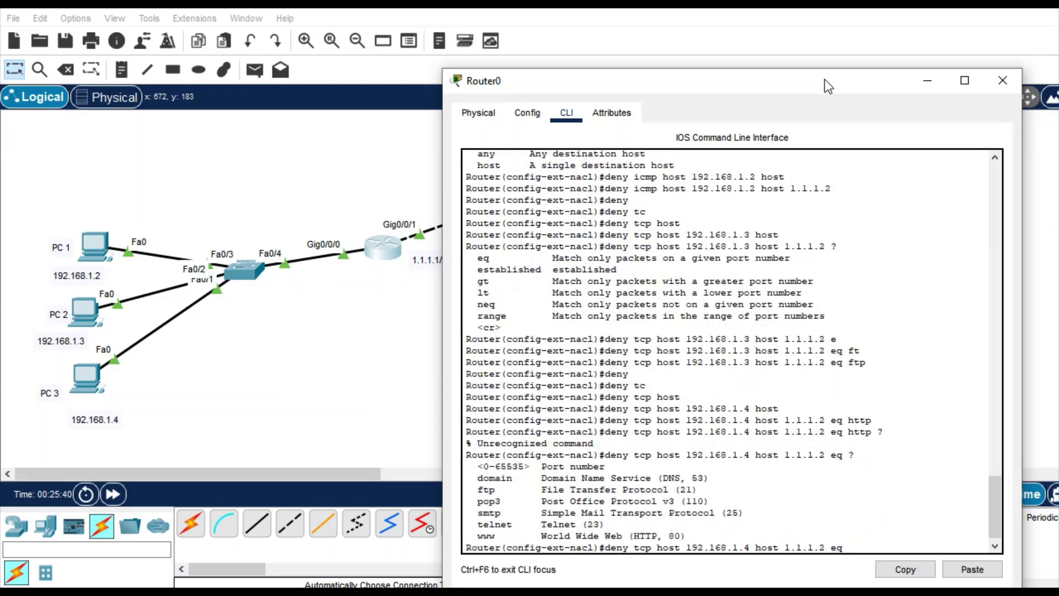
{"action": "type", "text": "www"}
{"action": "key", "text": "Return"}
{"action": "key", "text": "Return"}
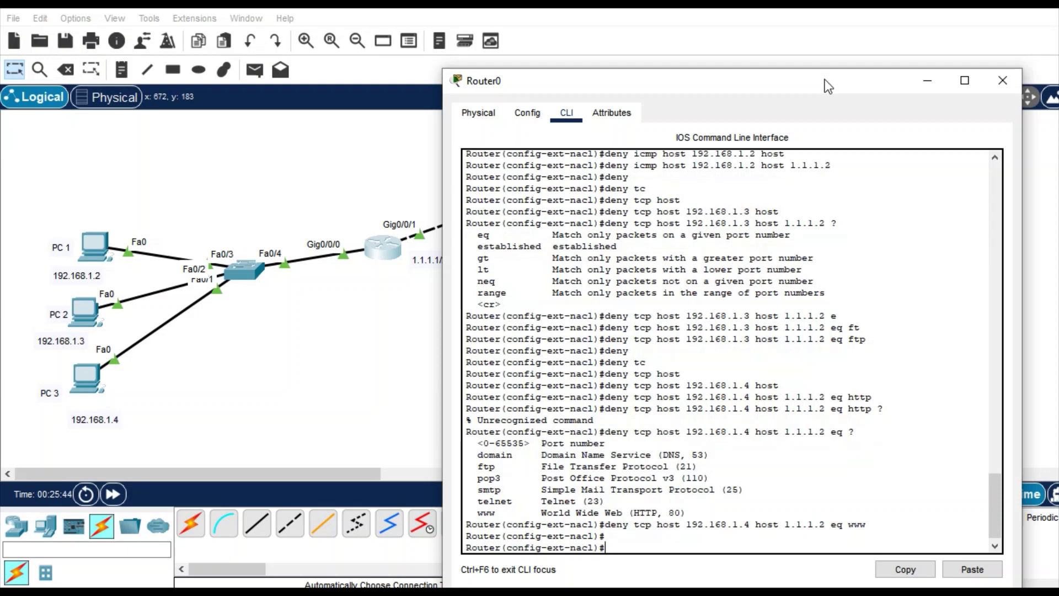
{"action": "left_click_drag", "start_coordinate": [827, 86], "coordinate": [775, 94]}
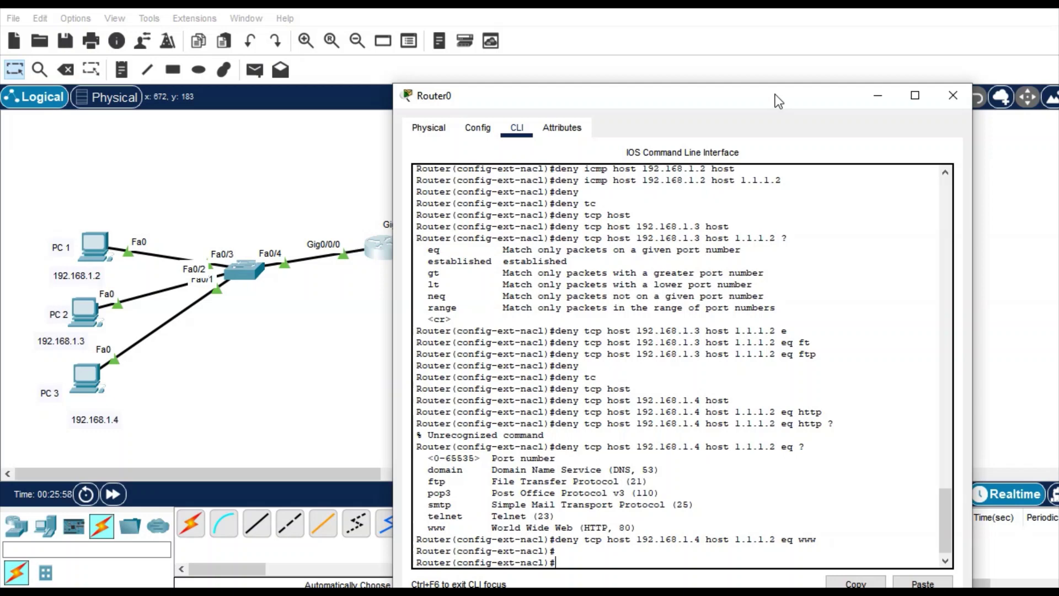
- Add the rule permit ip any any to the extended ACL
{"action": "type", "text": "per"}
{"action": "key", "text": "Tab"}
{"action": "type", "text": "ip any"}
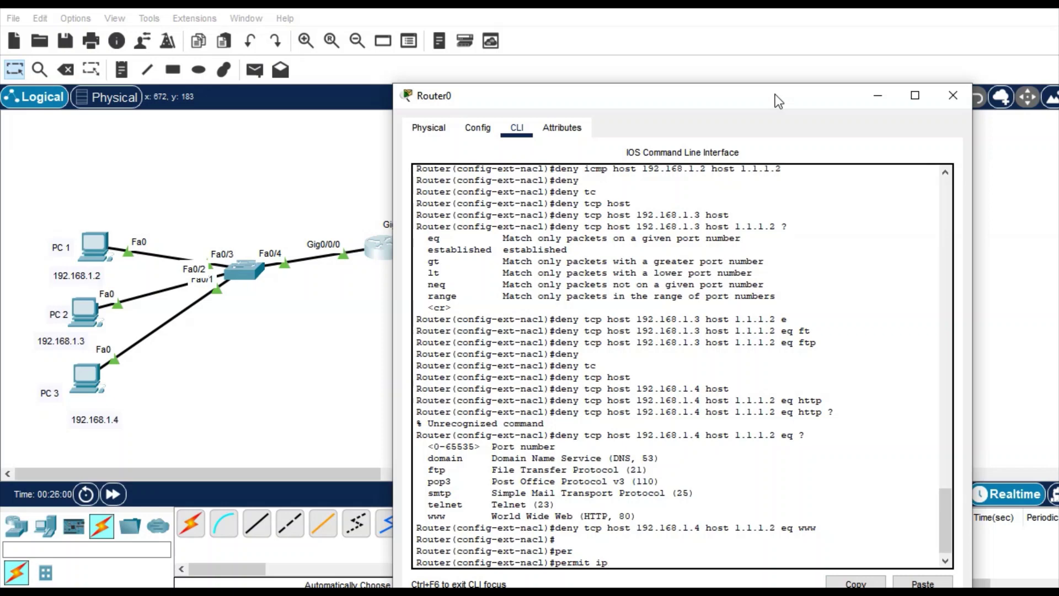
{"action": "key", "text": "Tab"}
{"action": "type", "text": "any"}
{"action": "key", "text": "Return"}
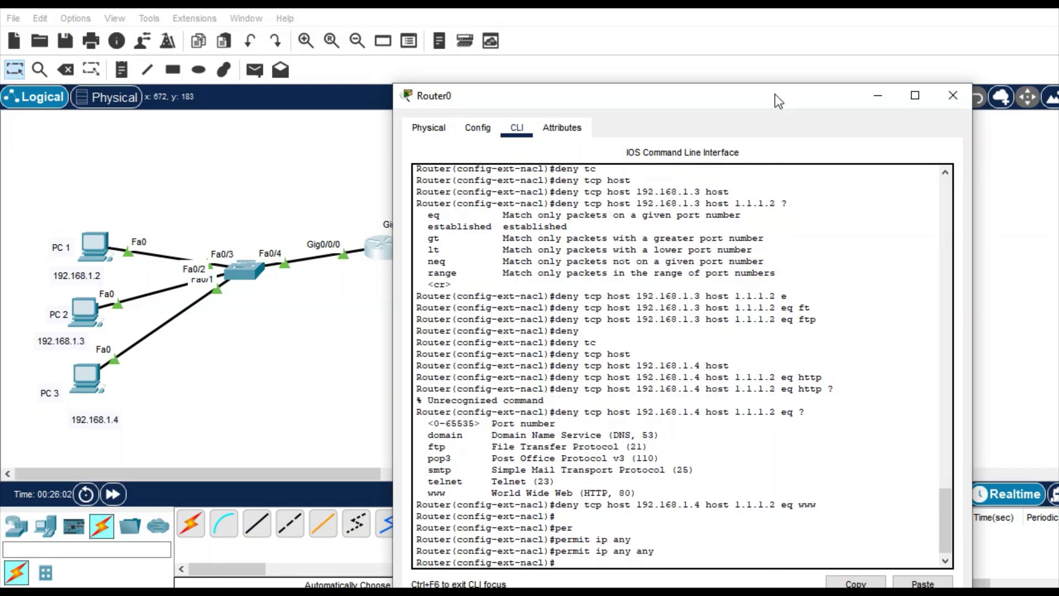
- Add the rule permit icmp any any to the ACL
{"action": "type", "text": "per"}
{"action": "key", "text": "Tab"}
{"action": "type", "text": "icmp"}
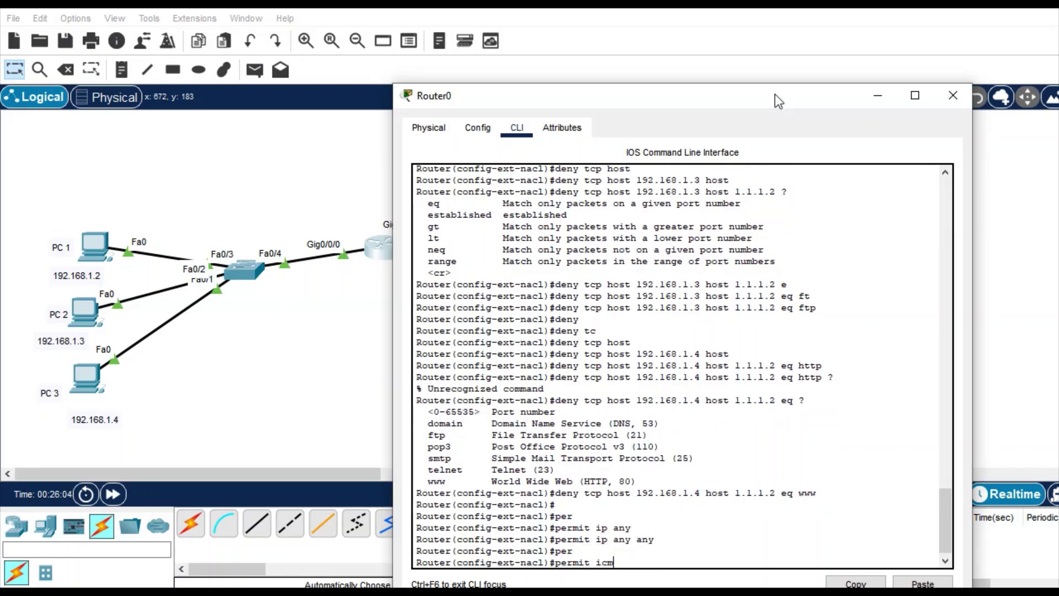
{"action": "key", "text": "Tab"}
{"action": "type", "text": "any"}
{"action": "key", "text": "Tab"}
{"action": "type", "text": "any"}
{"action": "key", "text": "Return"}
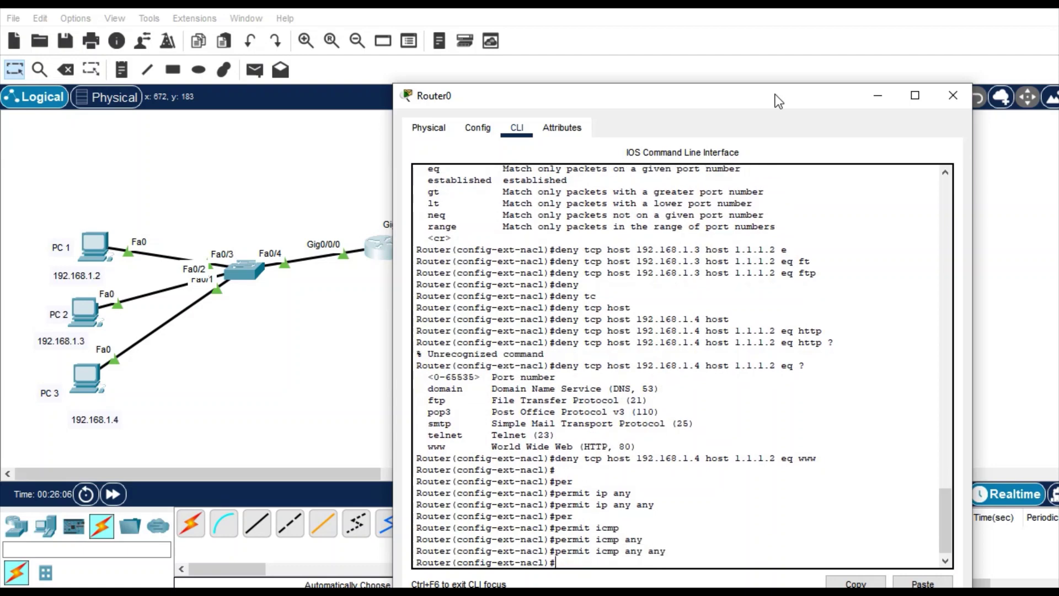
- Add permit tcp any any, then leave configuration mode with end
{"action": "type", "text": "per"}
{"action": "key", "text": "Tab"}
{"action": "type", "text": "tcp"}
{"action": "key", "text": "Tab"}
{"action": "type", "text": "any"}
{"action": "key", "text": "Tab"}
{"action": "type", "text": "any"}
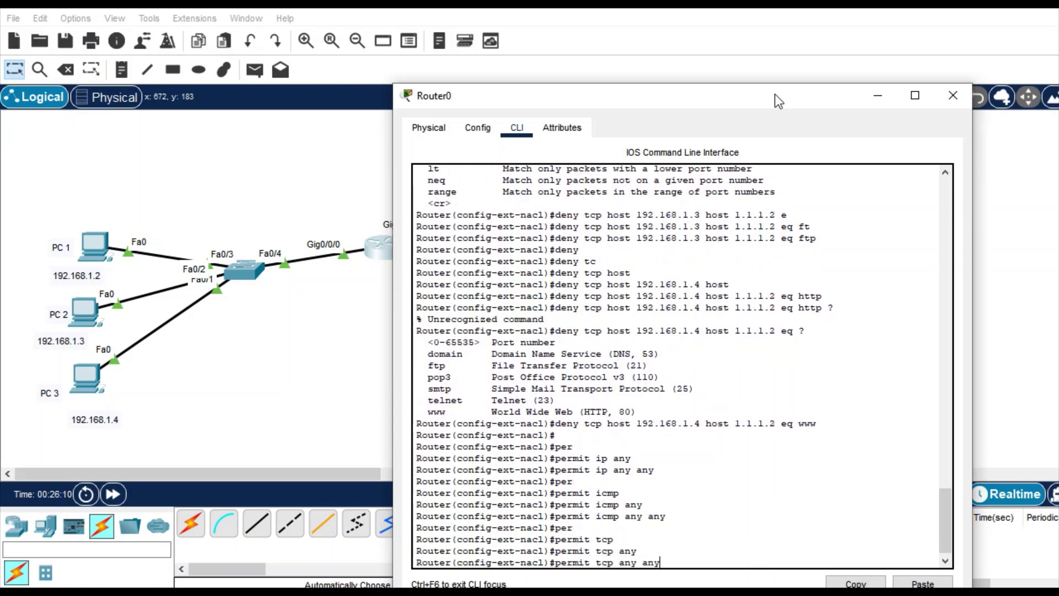
{"action": "key", "text": "Return"}
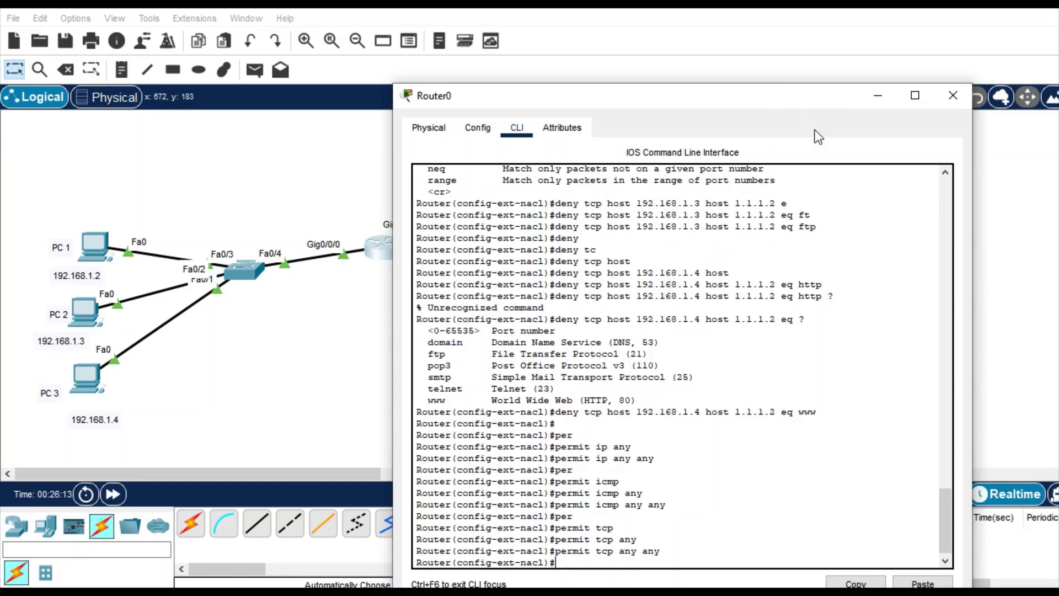
{"action": "type", "text": "end"}
{"action": "key", "text": "Return"}
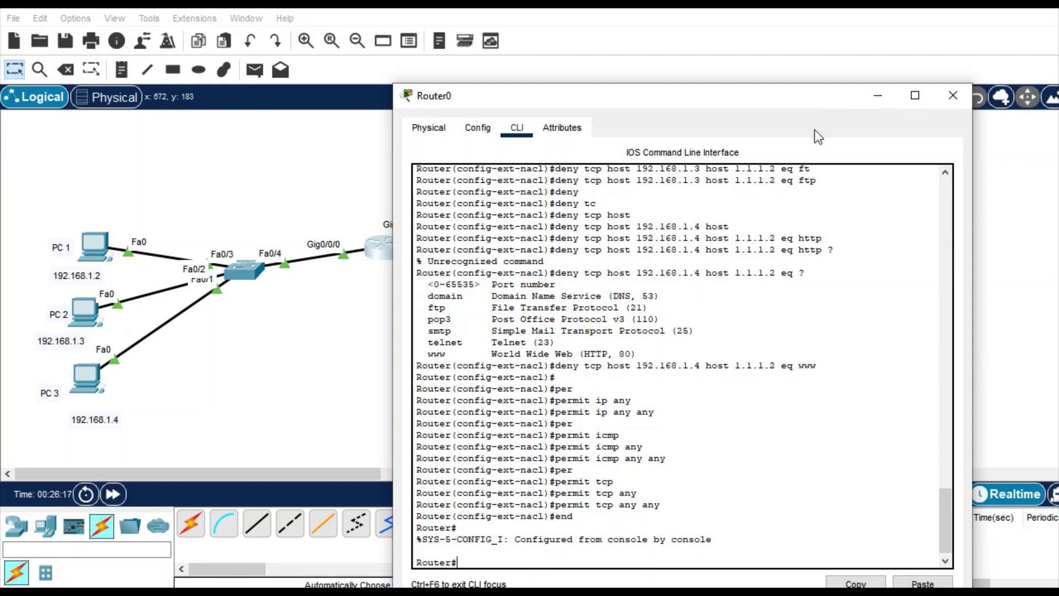
- In global configuration, apply ACL 100 inbound on interface Gig0/0/0
{"action": "type", "text": "config"}
{"action": "type", "text": " t"}
{"action": "key", "text": "Return"}
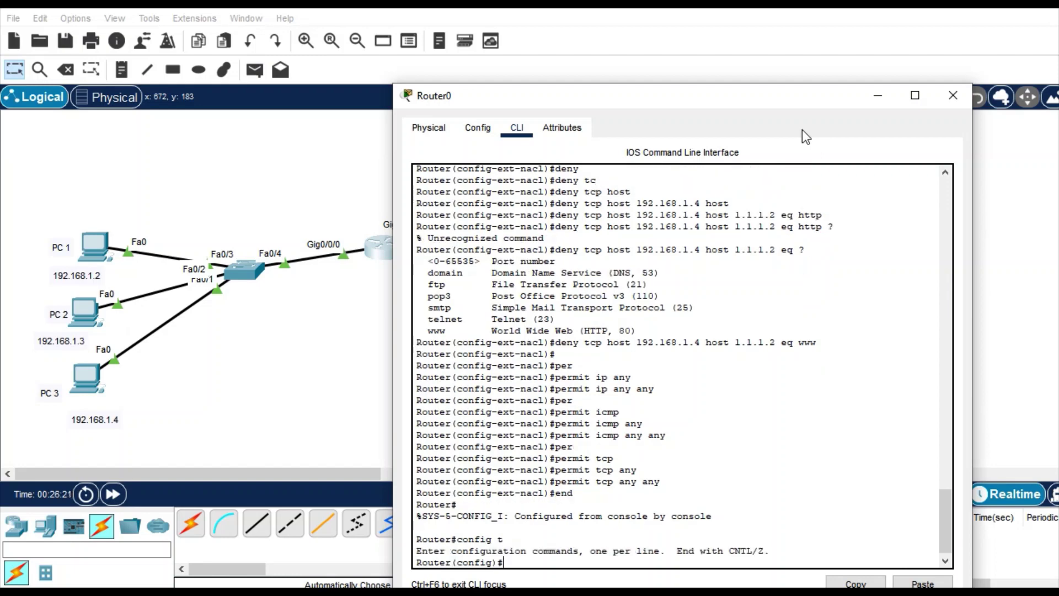
{"action": "left_click_drag", "start_coordinate": [722, 100], "coordinate": [810, 109]}
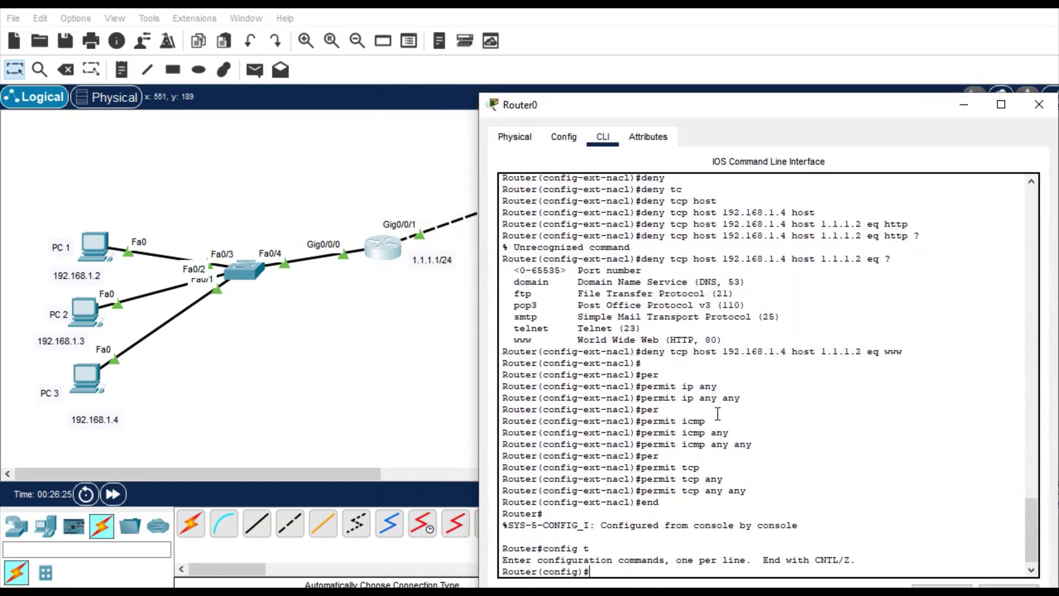
{"action": "type", "text": "int g0/0/0"}
{"action": "key", "text": "Return"}
{"action": "type", "text": "ip a"}
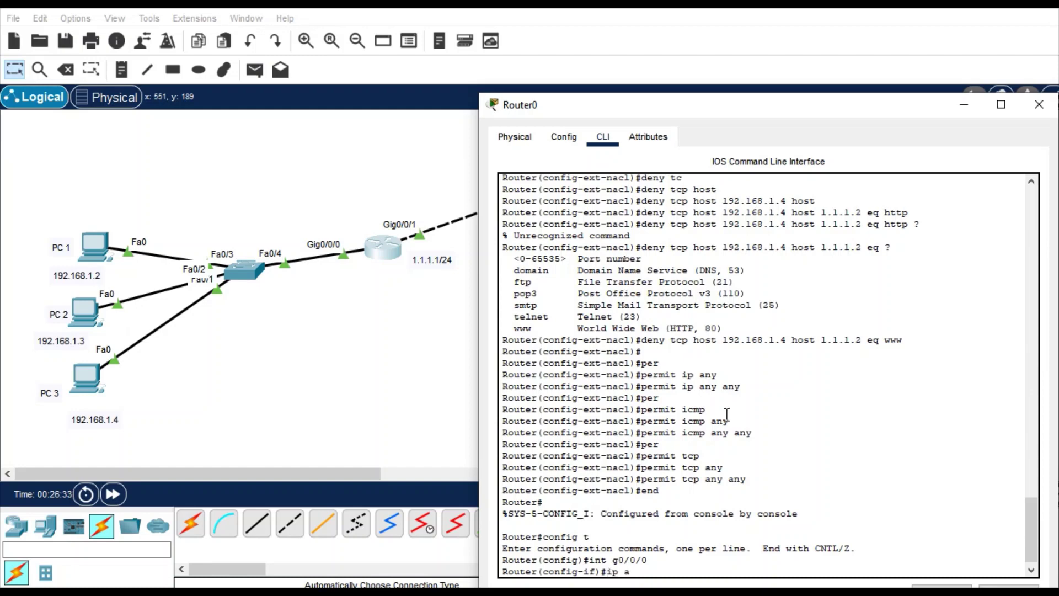
{"action": "type", "text": "ccess"}
{"action": "key", "text": "Tab"}
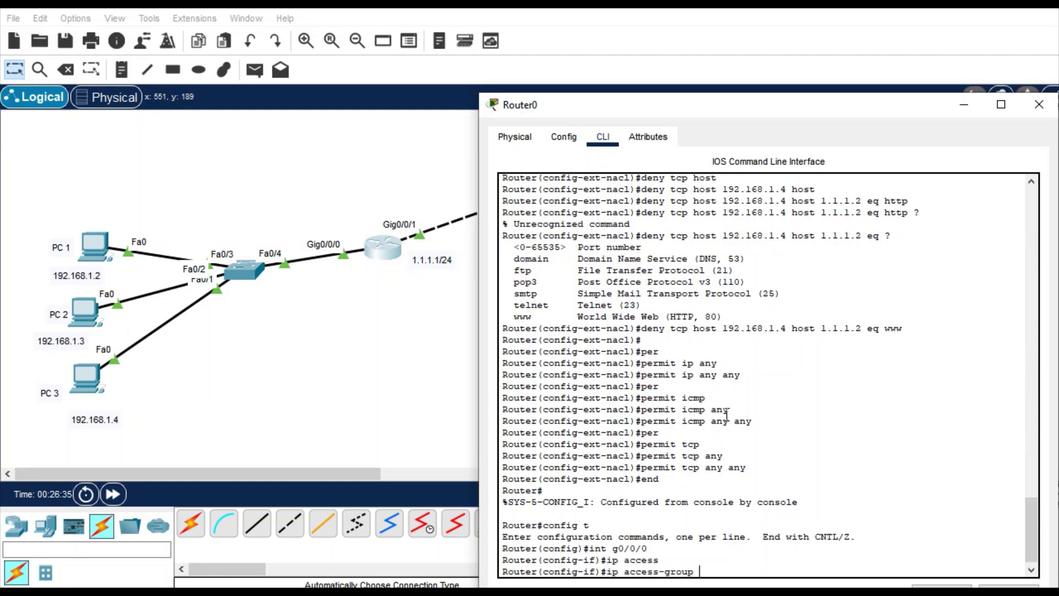
{"action": "type", "text": "100 in"}
{"action": "key", "text": "Return"}
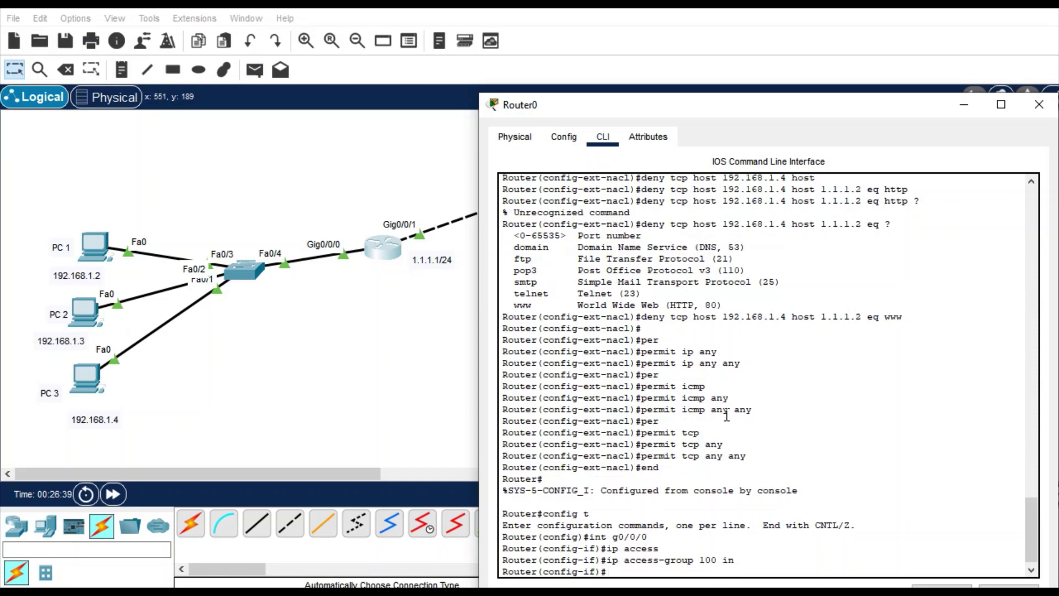
- Apply ACL 100 outbound on interface Gig0/0/1
{"action": "type", "text": "int g0/0"}
{"action": "type", "text": "/1"}
{"action": "key", "text": "Return"}
{"action": "type", "text": "ip a"}
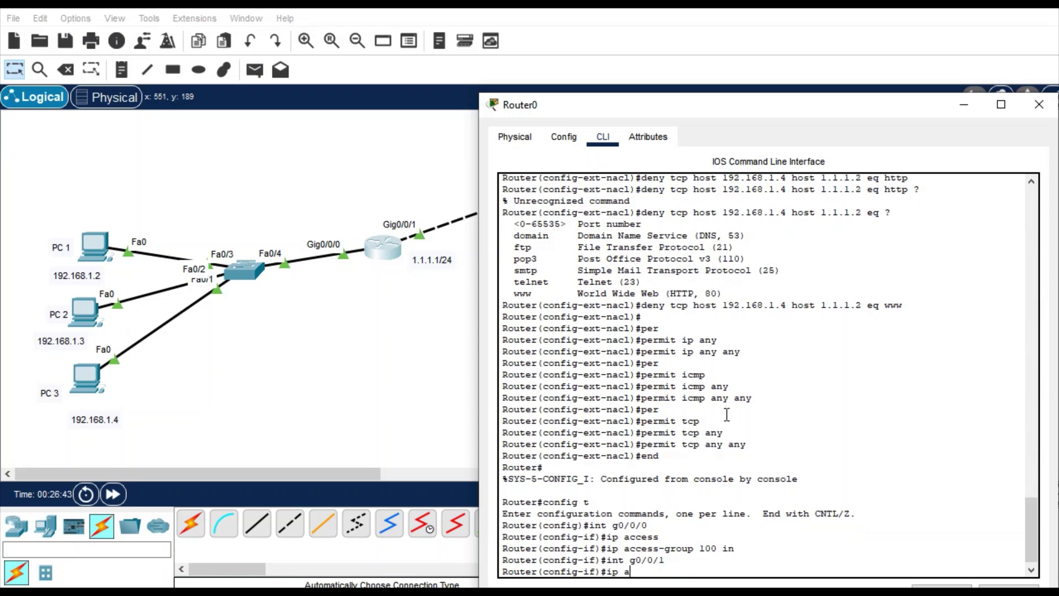
{"action": "type", "text": "cces"}
{"action": "key", "text": "Tab"}
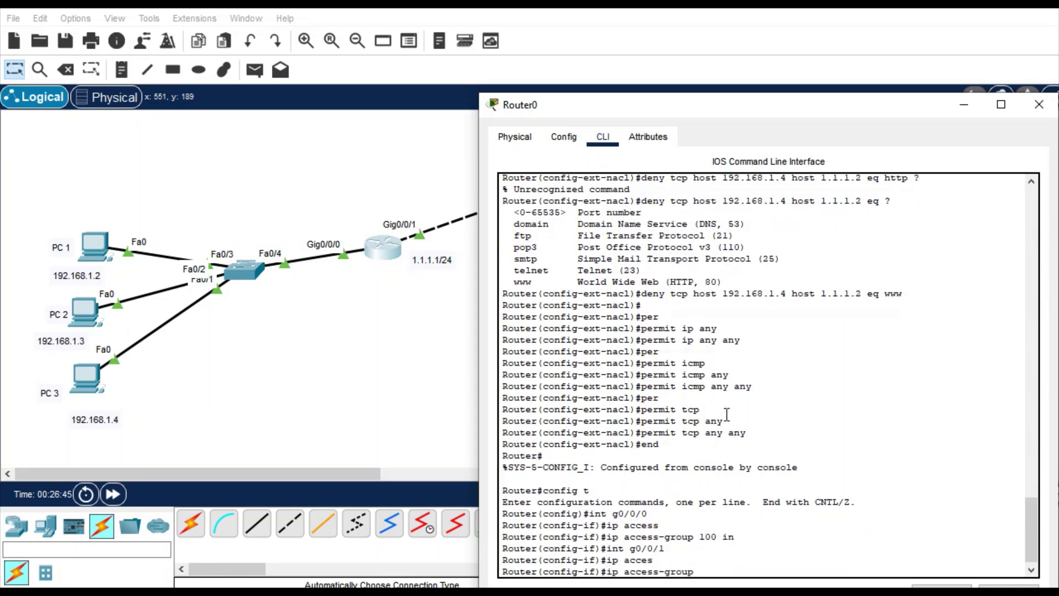
{"action": "type", "text": "100 ou"}
{"action": "key", "text": "Tab"}
{"action": "key", "text": "Return"}
- Exit configuration mode and save the running configuration with wr
{"action": "type", "text": "end"}
{"action": "key", "text": "Return"}
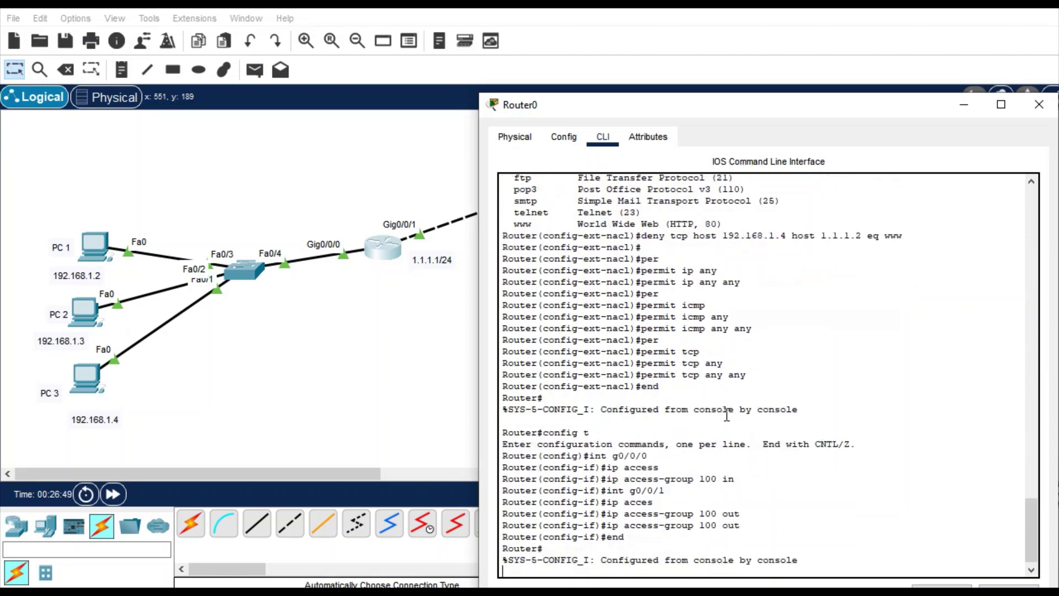
{"action": "type", "text": "wr"}
{"action": "key", "text": "Return"}
{"action": "key", "text": "Return"}
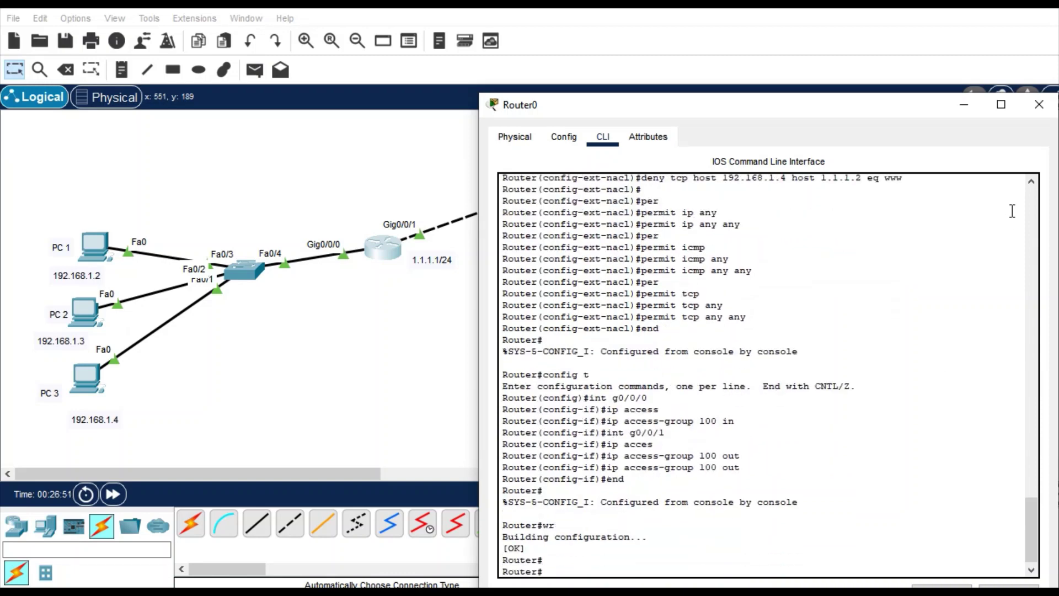
- Close Router0's console and ping the server 1.1.1.2 from PC 1's command prompt
{"action": "left_click", "coordinate": [1039, 104]}
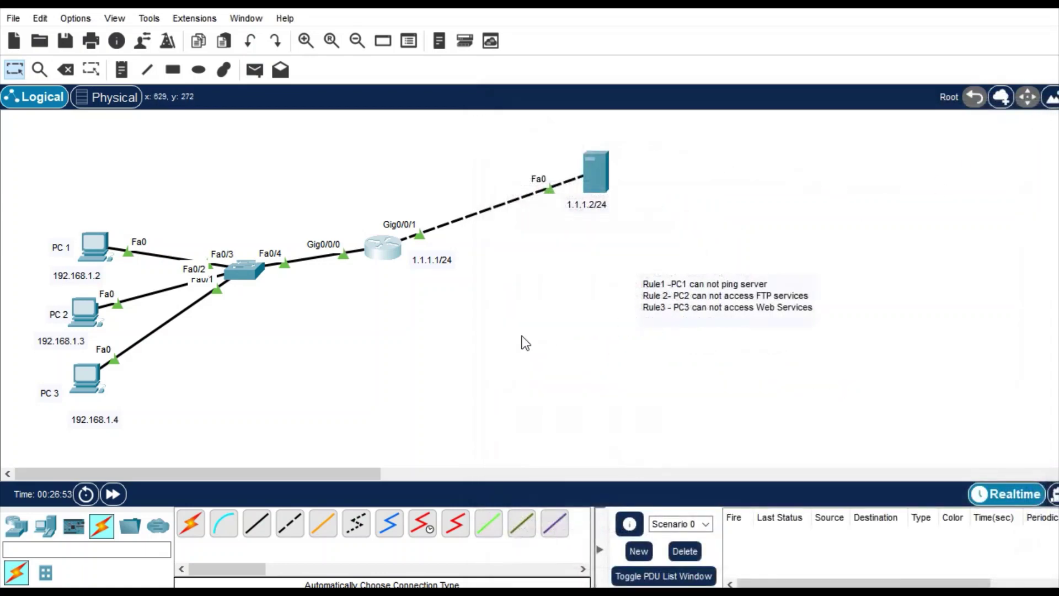
{"action": "left_click", "coordinate": [98, 254]}
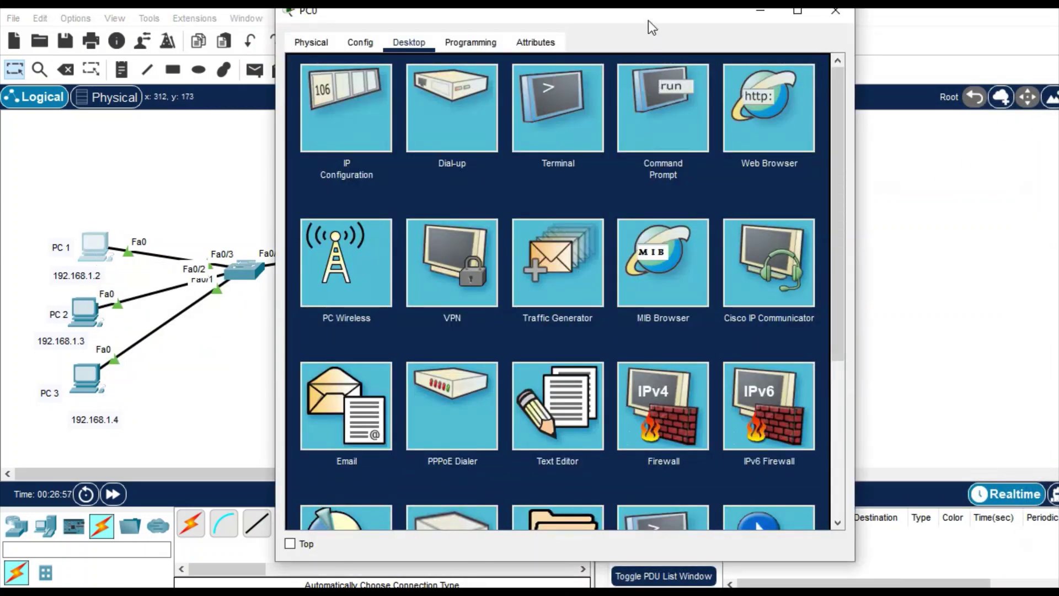
{"action": "left_click_drag", "start_coordinate": [643, 18], "coordinate": [778, 70]}
{"action": "left_click", "coordinate": [819, 193]}
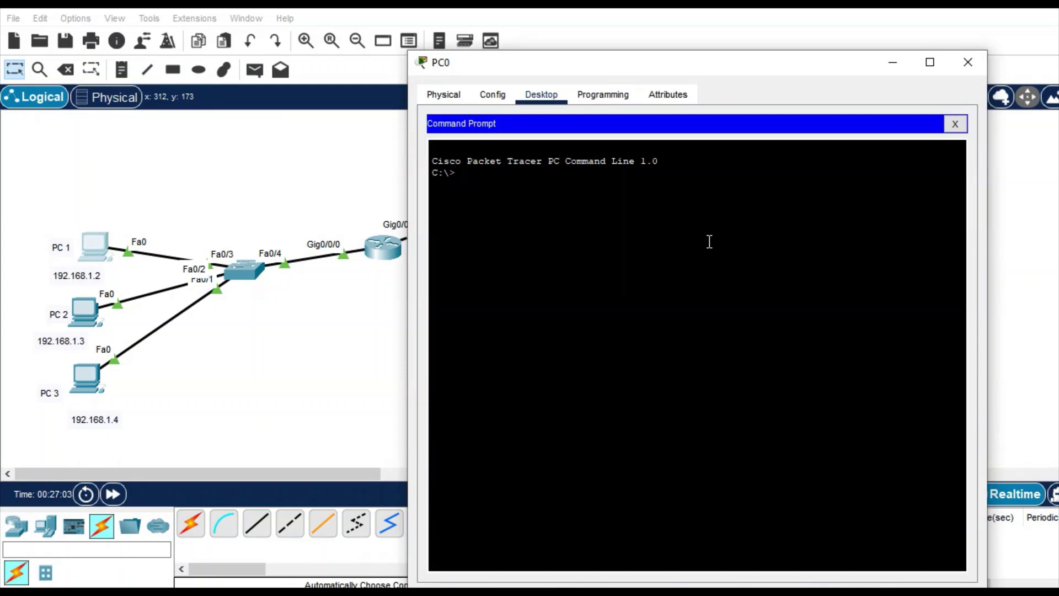
{"action": "type", "text": "ping 1.1.1.2"}
{"action": "key", "text": "Return"}
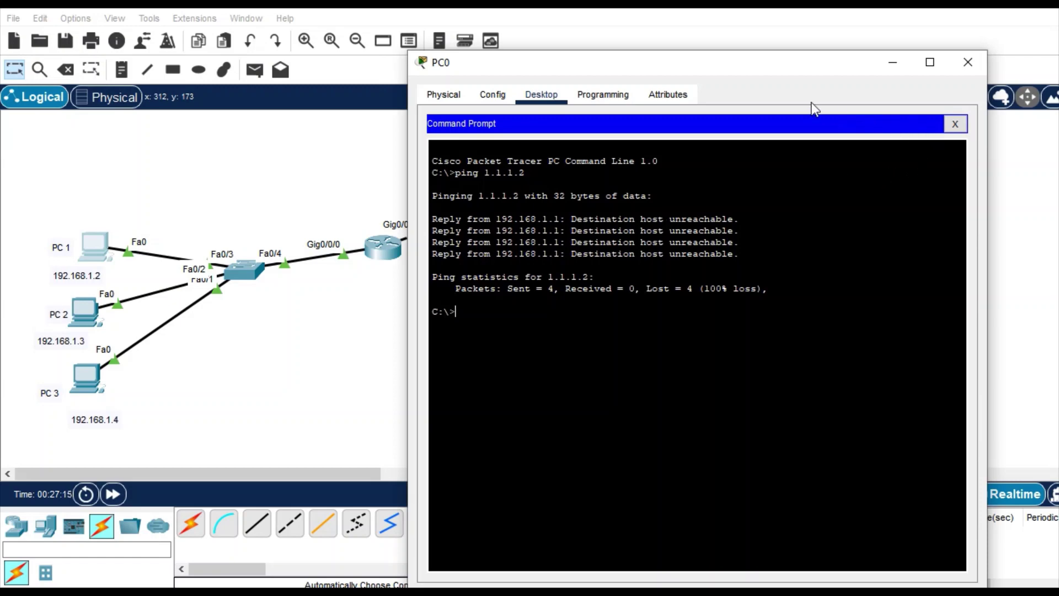
- Load the server's web page at 1.1.1.2 in PC 1's web browser
{"action": "left_click_drag", "start_coordinate": [756, 61], "coordinate": [779, 148]}
{"action": "left_click", "coordinate": [980, 209]}
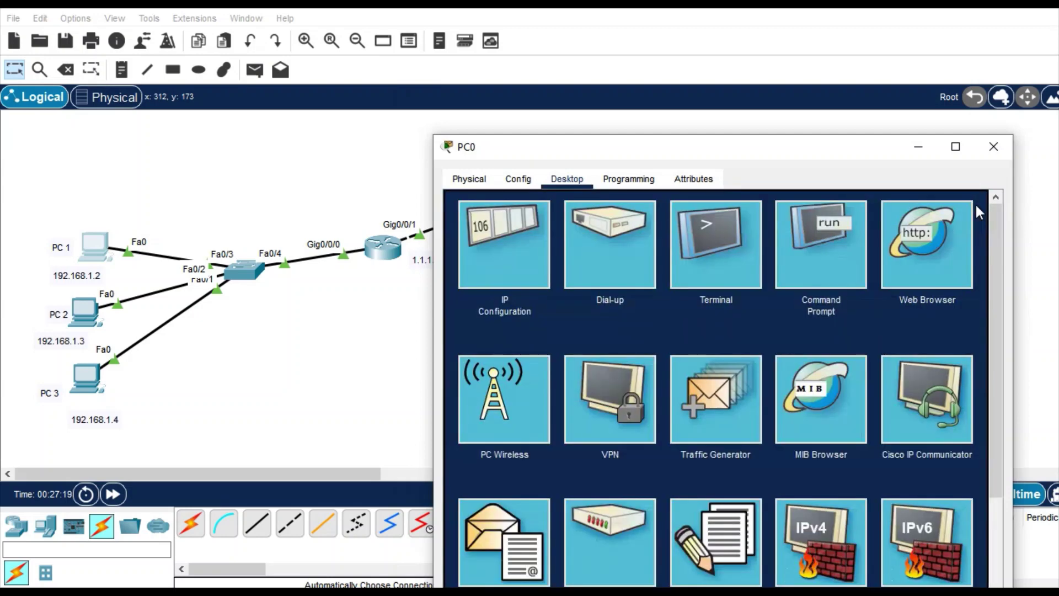
{"action": "left_click", "coordinate": [908, 240]}
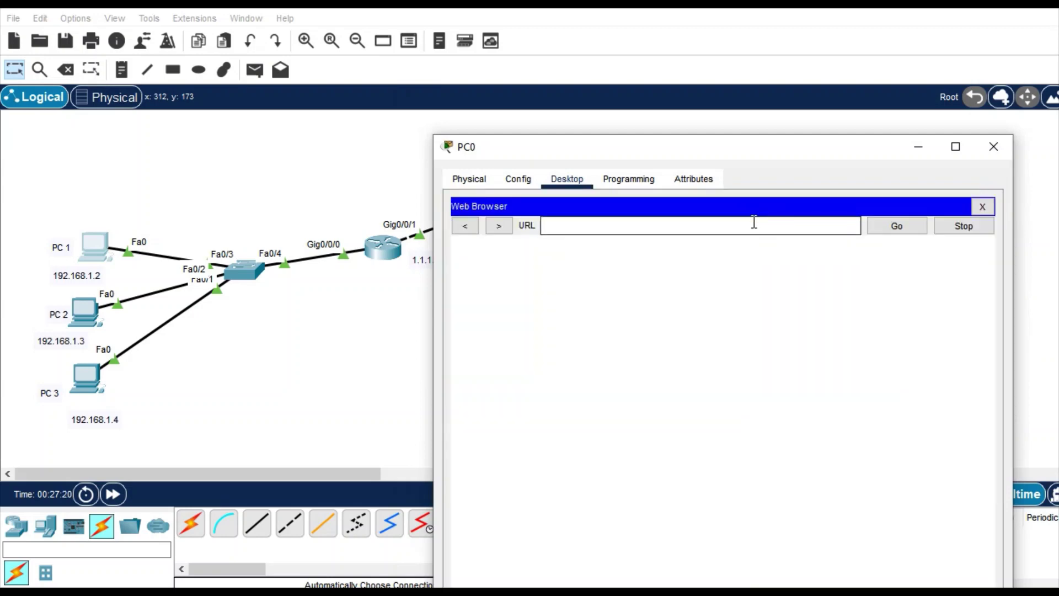
{"action": "type", "text": "1.1.1.2"}
{"action": "key", "text": "Return"}
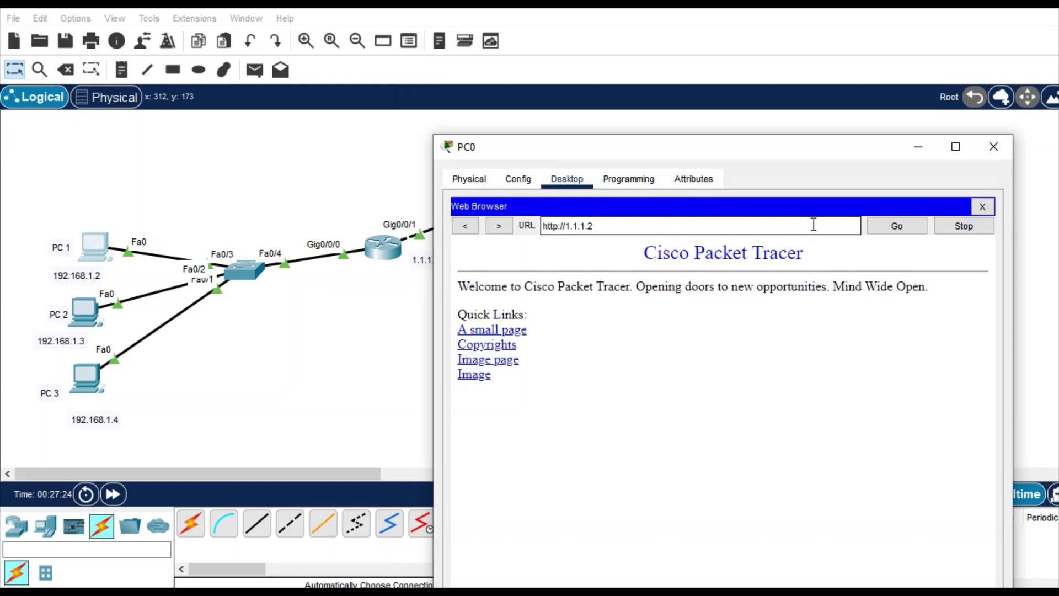
- FTP from PC 1 to 1.1.1.2 and submit the FTP username
{"action": "left_click", "coordinate": [979, 205]}
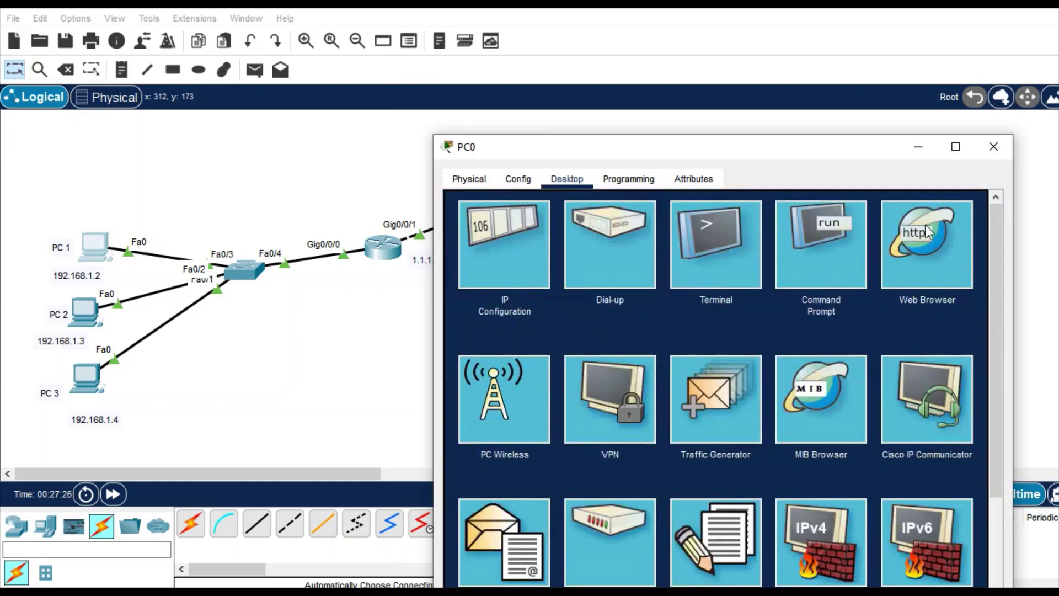
{"action": "left_click", "coordinate": [838, 253]}
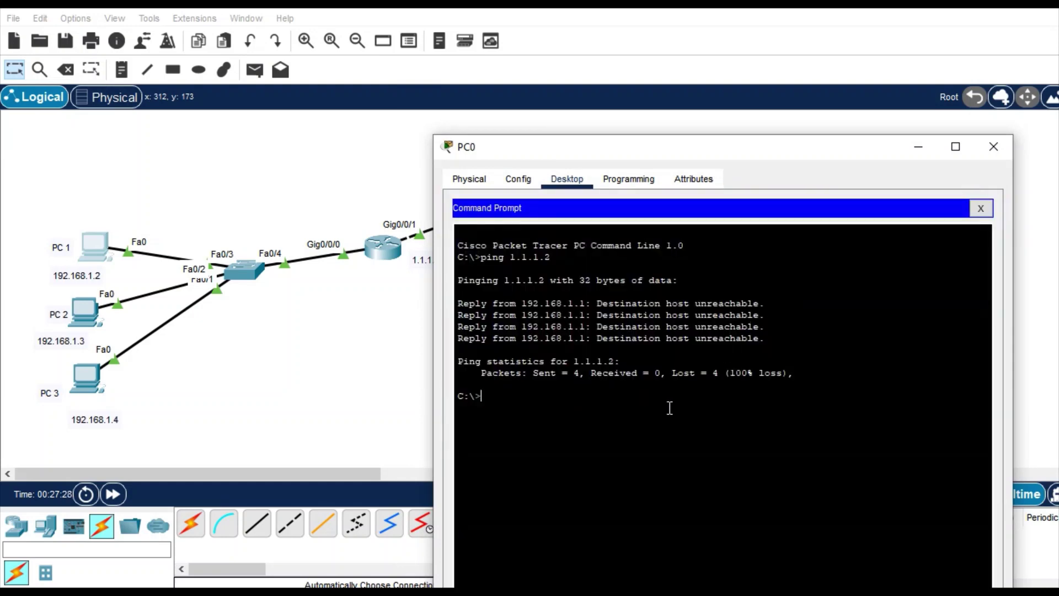
{"action": "type", "text": "ftp 1.1.1."}
{"action": "key", "text": "Return"}
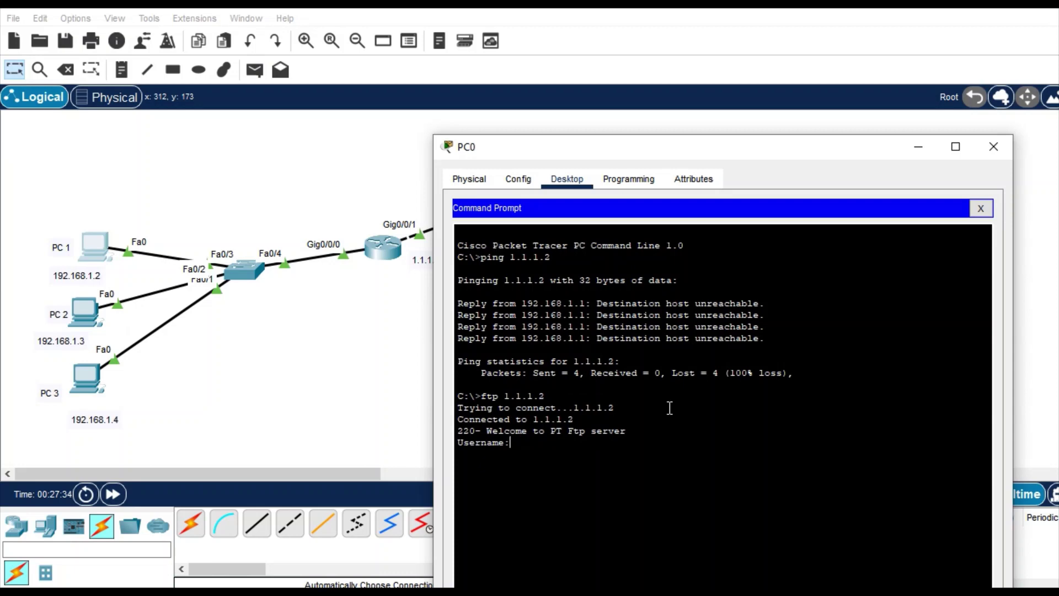
{"action": "type", "text": "ciscoo"}
{"action": "key", "text": "Return"}
{"action": "key", "text": "Return"}
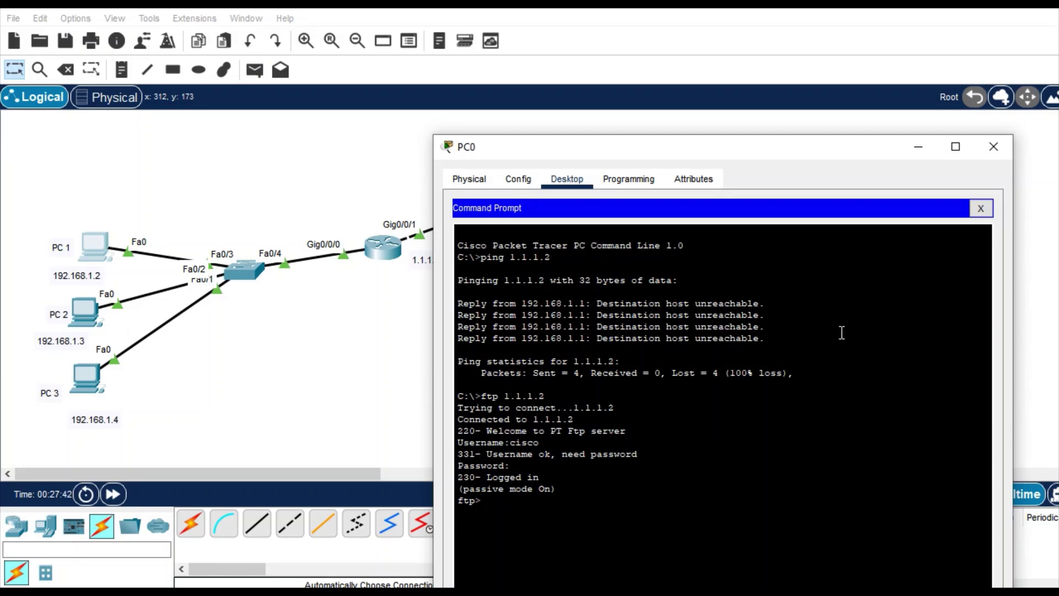
- Close PC 1, open PC1's command prompt and try a ping to 1.1.12
{"action": "left_click", "coordinate": [993, 146]}
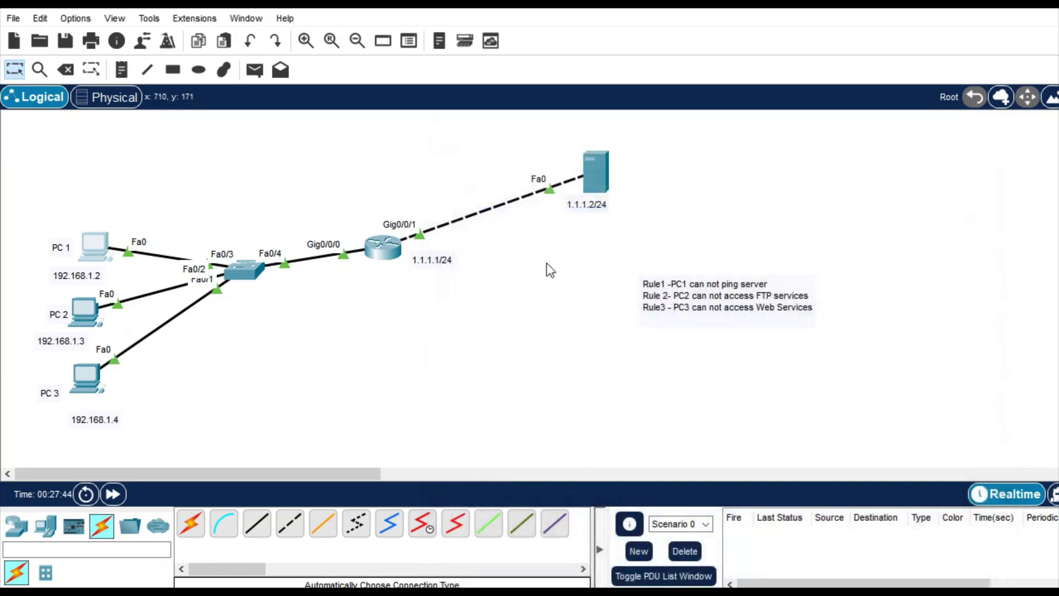
{"action": "left_click", "coordinate": [91, 313]}
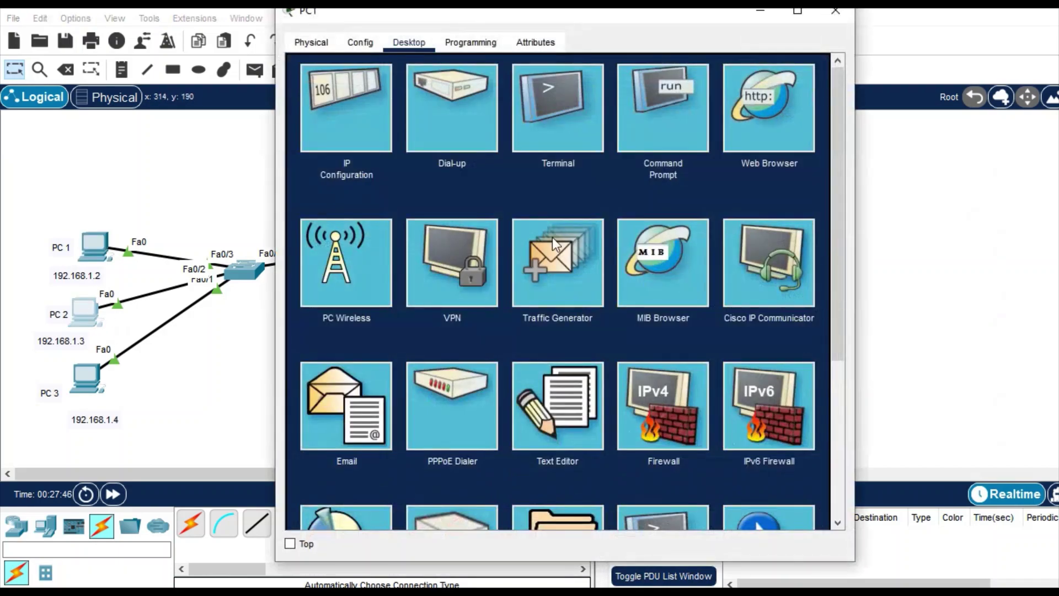
{"action": "left_click", "coordinate": [673, 137]}
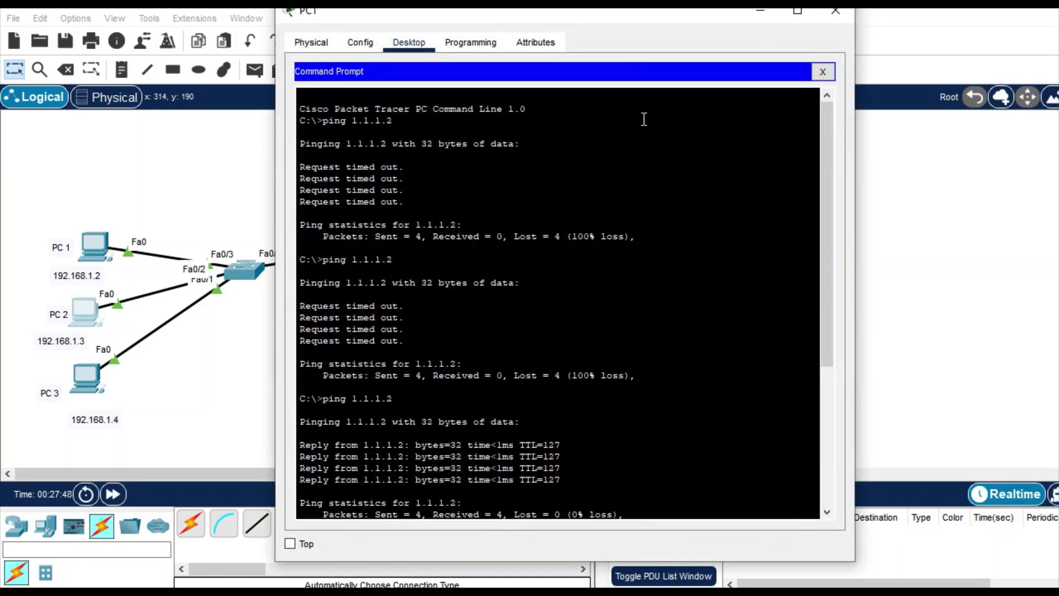
{"action": "left_click_drag", "start_coordinate": [604, 15], "coordinate": [696, 55]}
{"action": "scroll", "coordinate": [824, 314], "scroll_direction": "down", "scroll_amount": 6}
{"action": "type", "text": "quit"}
{"action": "key", "text": "BackSpace"}
{"action": "key", "text": "BackSpace"}
{"action": "key", "text": "BackSpace"}
{"action": "type", "text": "ping 1.1.12"}
{"action": "key", "text": "Return"}
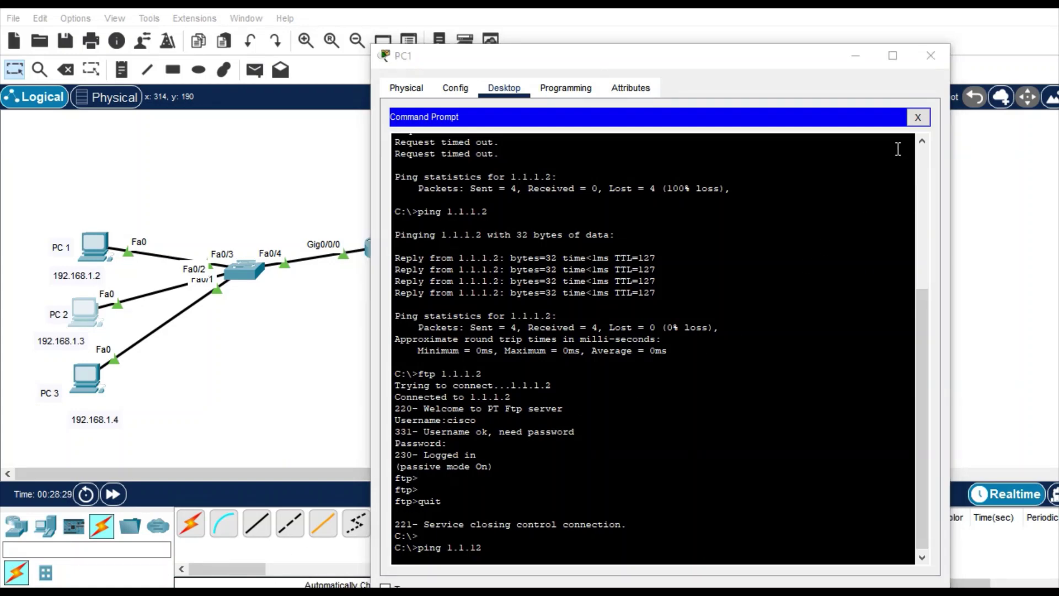
- Load the web page at 1.1.1.2 in PC1's web browser
{"action": "left_click", "coordinate": [917, 117]}
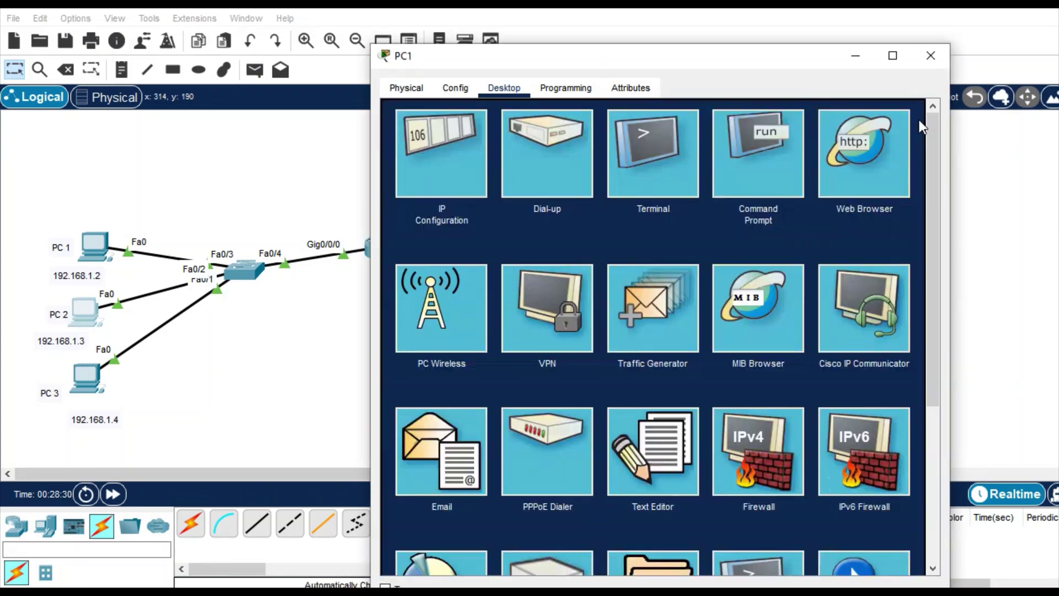
{"action": "left_click", "coordinate": [874, 140]}
{"action": "left_click", "coordinate": [604, 135]}
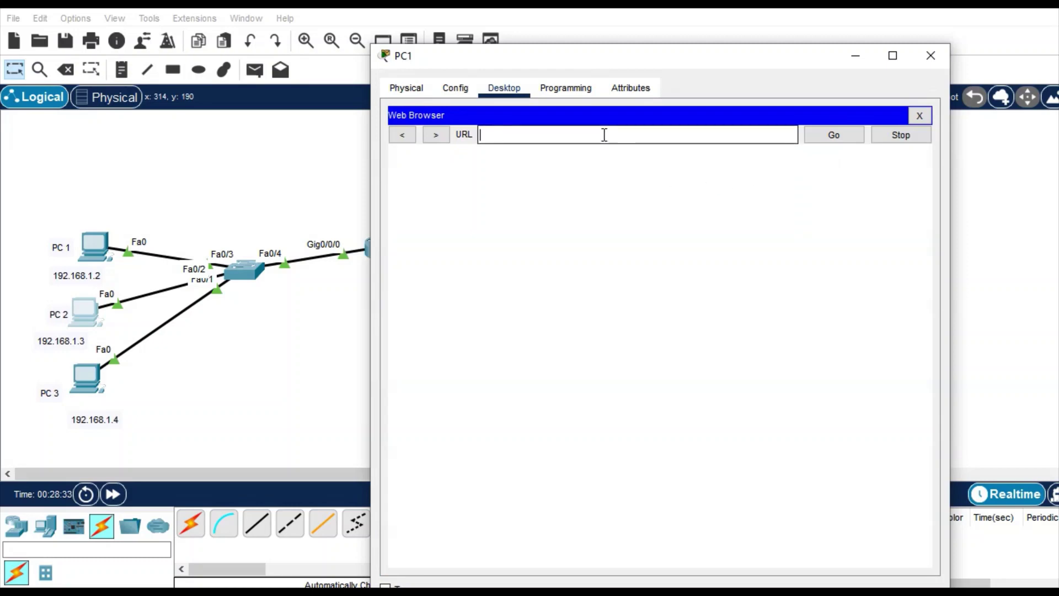
{"action": "type", "text": "1.1.1.2"}
{"action": "key", "text": "Return"}
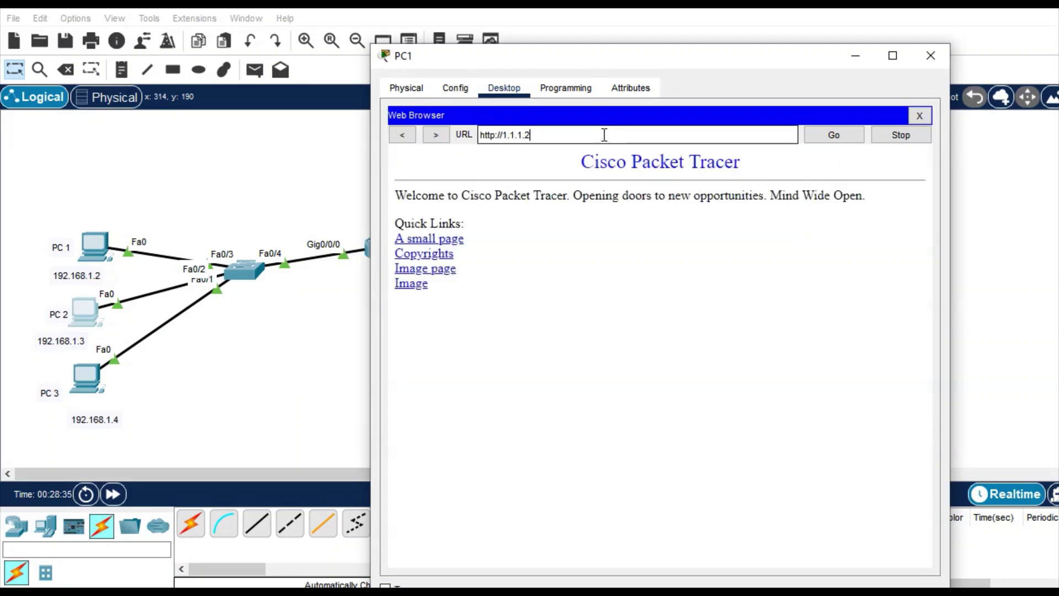
- Ping 1.1.1.2 from PC1's command prompt
{"action": "left_click", "coordinate": [919, 116]}
{"action": "left_click", "coordinate": [765, 148]}
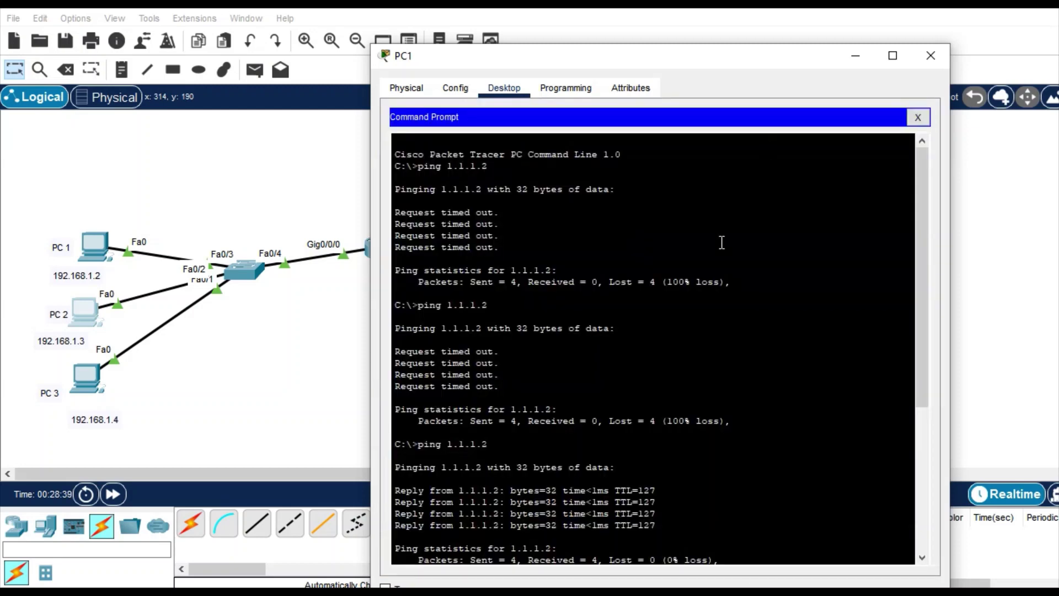
{"action": "scroll", "coordinate": [691, 355], "scroll_direction": "down", "scroll_amount": 10}
{"action": "key", "text": "Return"}
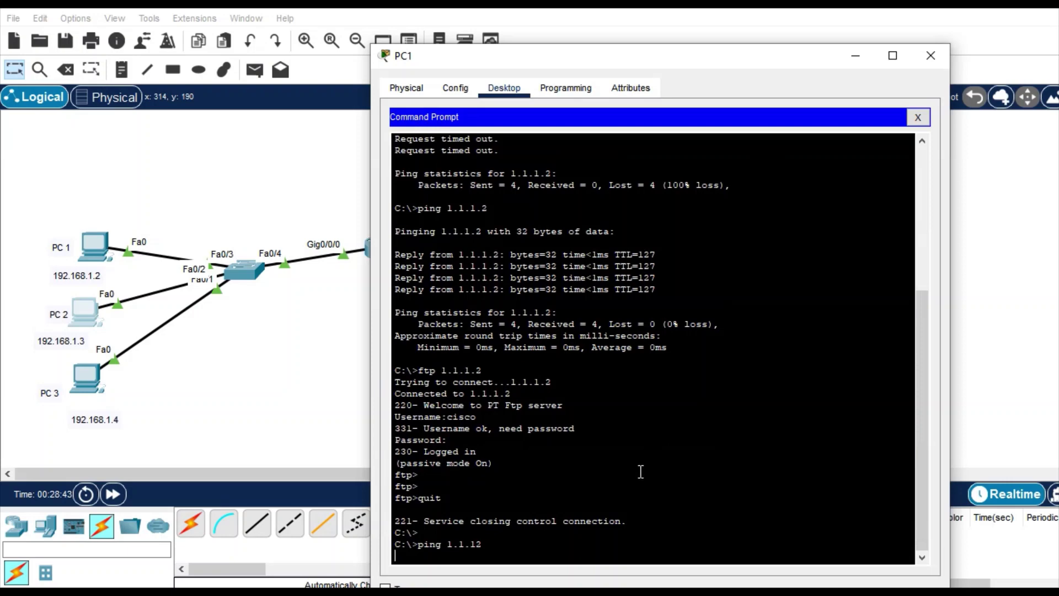
{"action": "key", "text": "Return"}
{"action": "key", "text": "Return"}
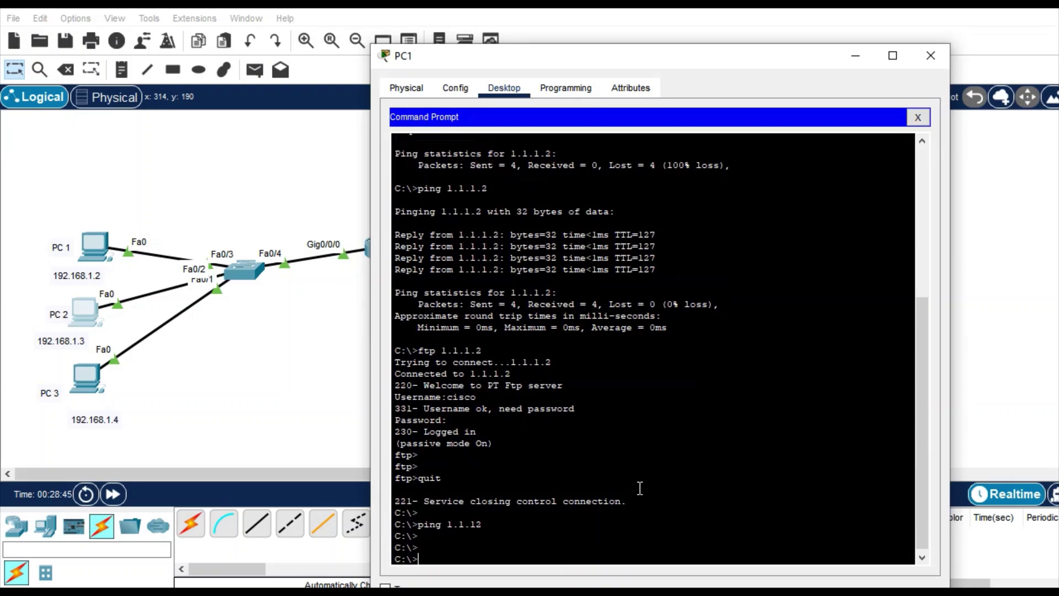
{"action": "type", "text": "ping 1.1.1.2"}
{"action": "key", "text": "Return"}
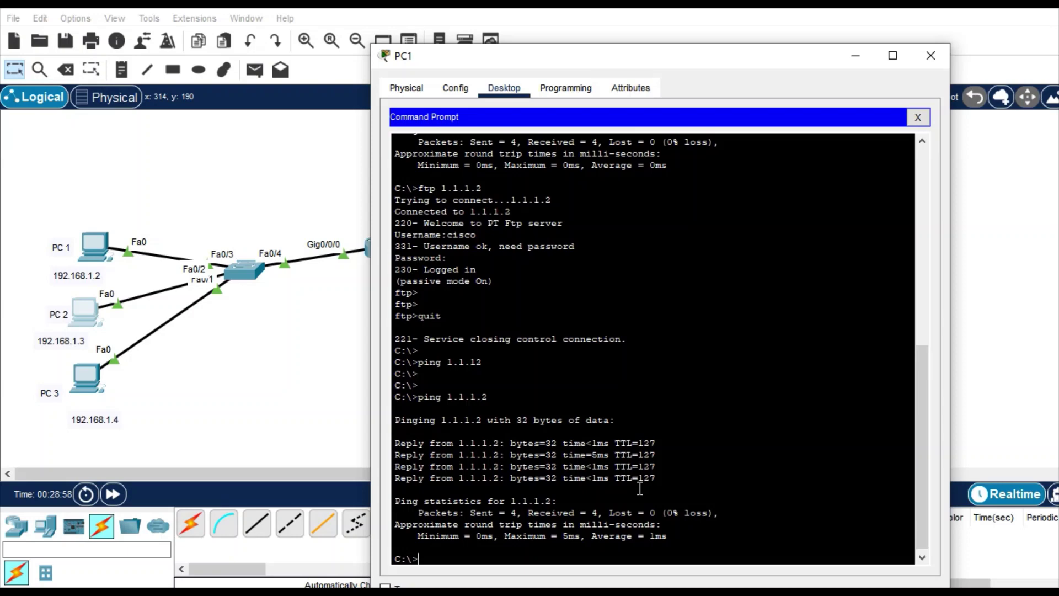
- Run ftp 1.1.1.2 from PC1, let it time out, and close the window
{"action": "key", "text": "BackSpace"}
{"action": "type", "text": "ftp 1.1.1.2"}
{"action": "key", "text": "Return"}
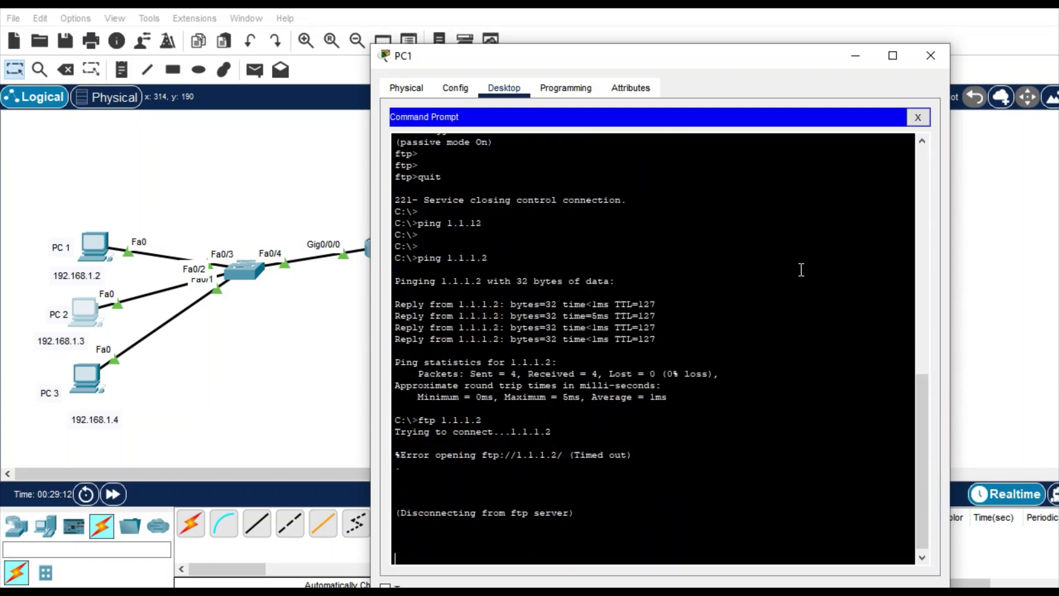
{"action": "left_click", "coordinate": [930, 55]}
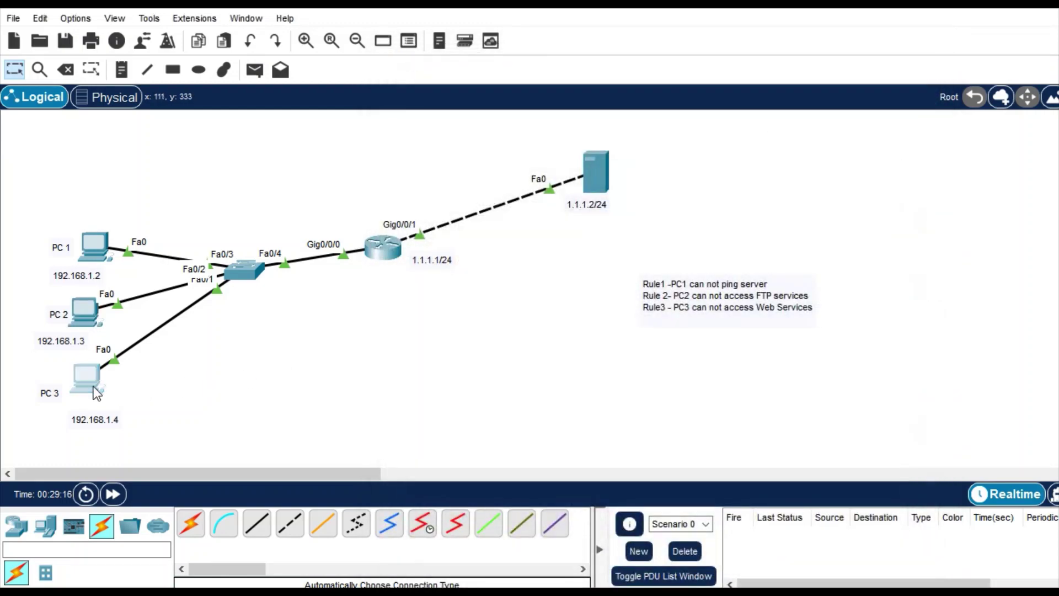
- On PC2's command prompt, quit the open FTP session
{"action": "left_click", "coordinate": [84, 311]}
{"action": "left_click", "coordinate": [650, 130]}
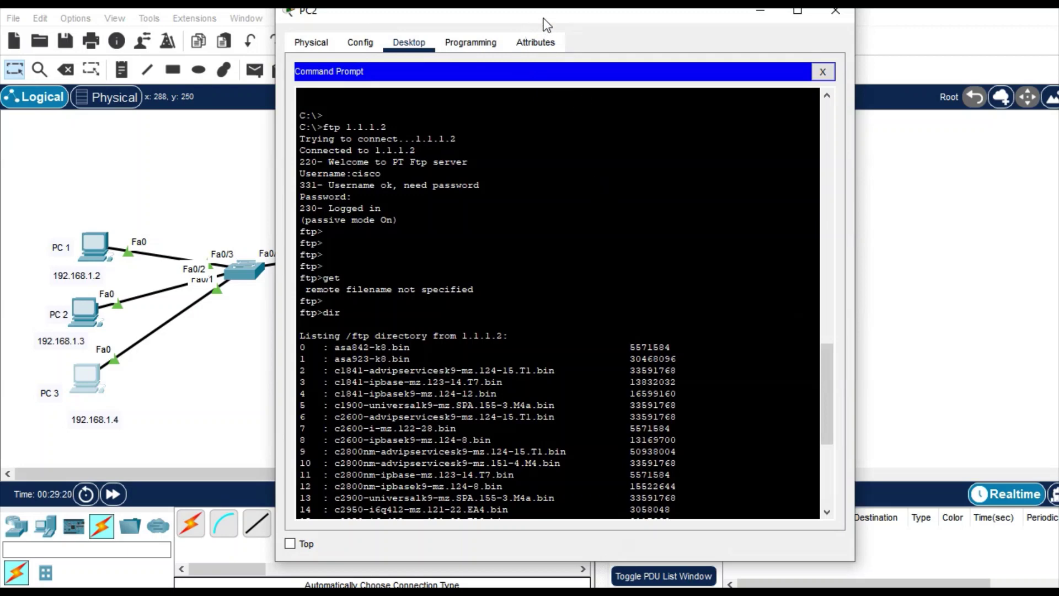
{"action": "left_click_drag", "start_coordinate": [546, 25], "coordinate": [640, 118]}
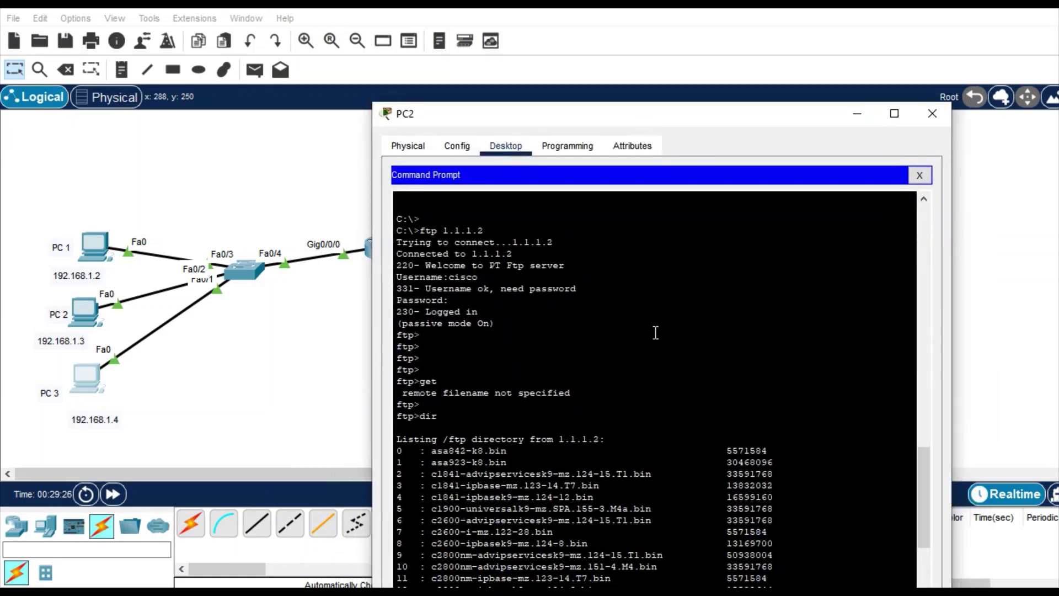
{"action": "scroll", "coordinate": [655, 332], "scroll_direction": "down", "scroll_amount": 10}
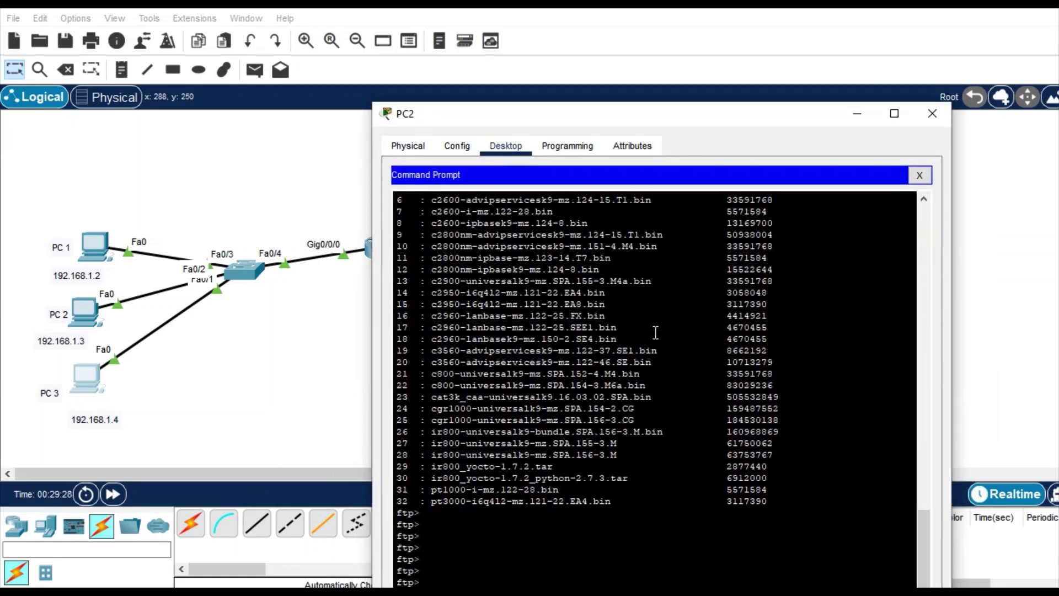
{"action": "type", "text": "quit"}
{"action": "key", "text": "Return"}
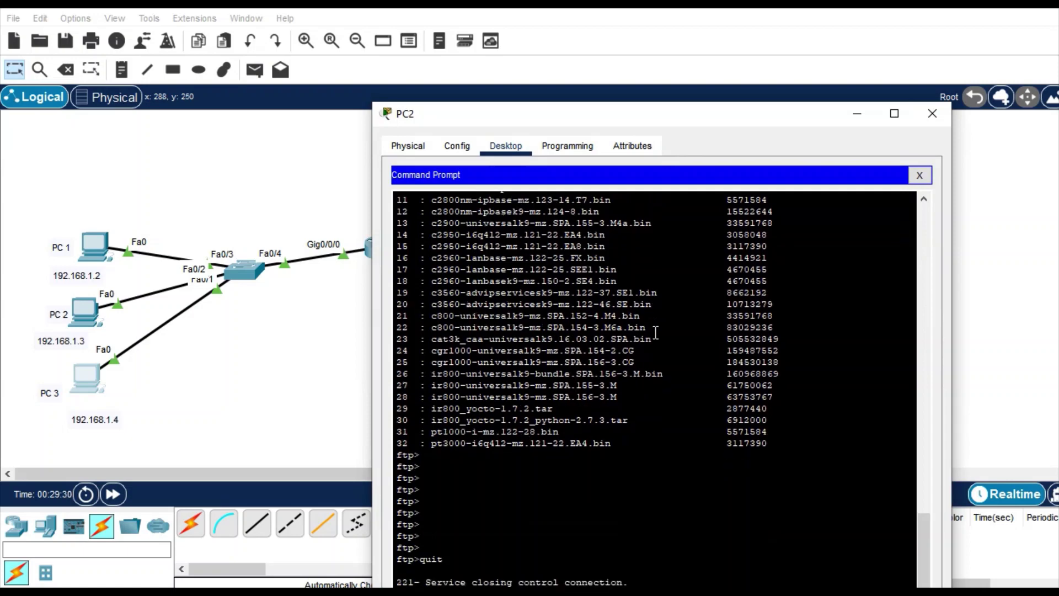
- Ping 1.1.1.2 and run ftp 1.1.1.2 from PC2
{"action": "left_click_drag", "start_coordinate": [653, 114], "coordinate": [663, 33]}
{"action": "key", "text": "Return"}
{"action": "key", "text": "Return"}
{"action": "key", "text": "Return"}
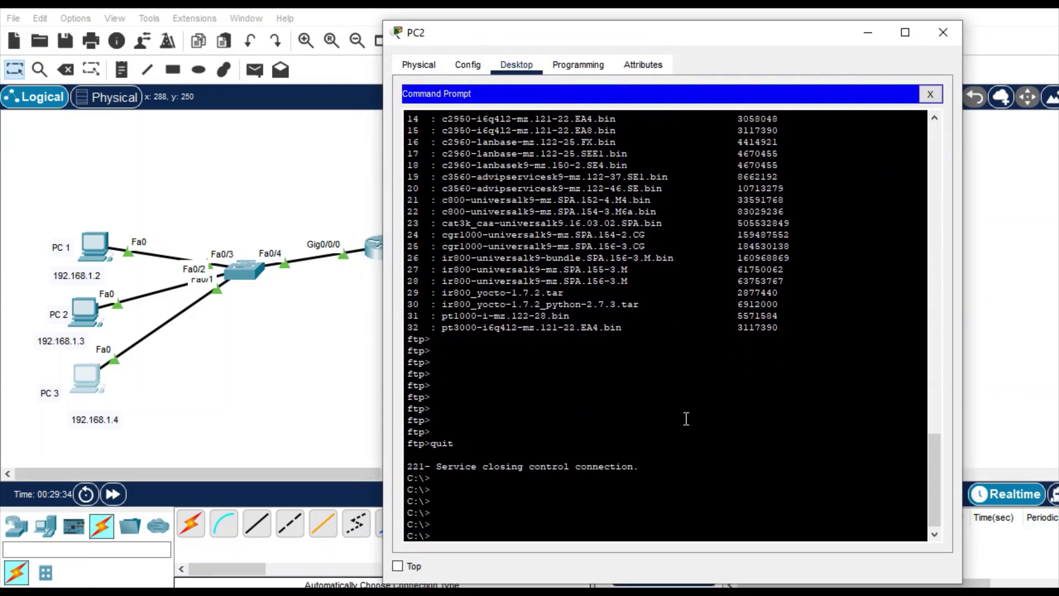
{"action": "type", "text": "ping 1.1.1.2"}
{"action": "key", "text": "Return"}
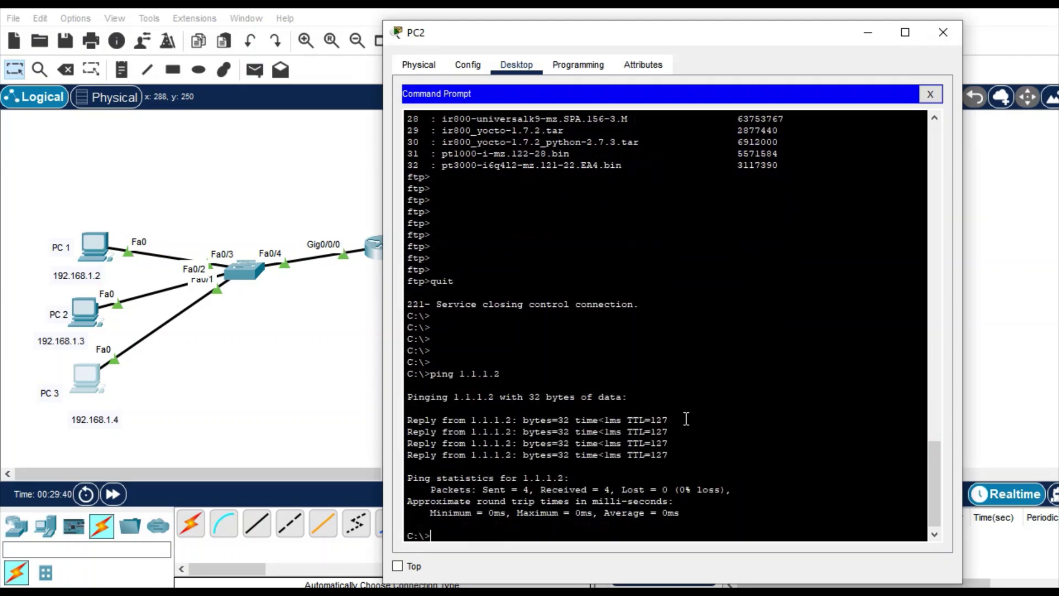
{"action": "type", "text": "ftp 1.1.1.2"}
{"action": "key", "text": "Return"}
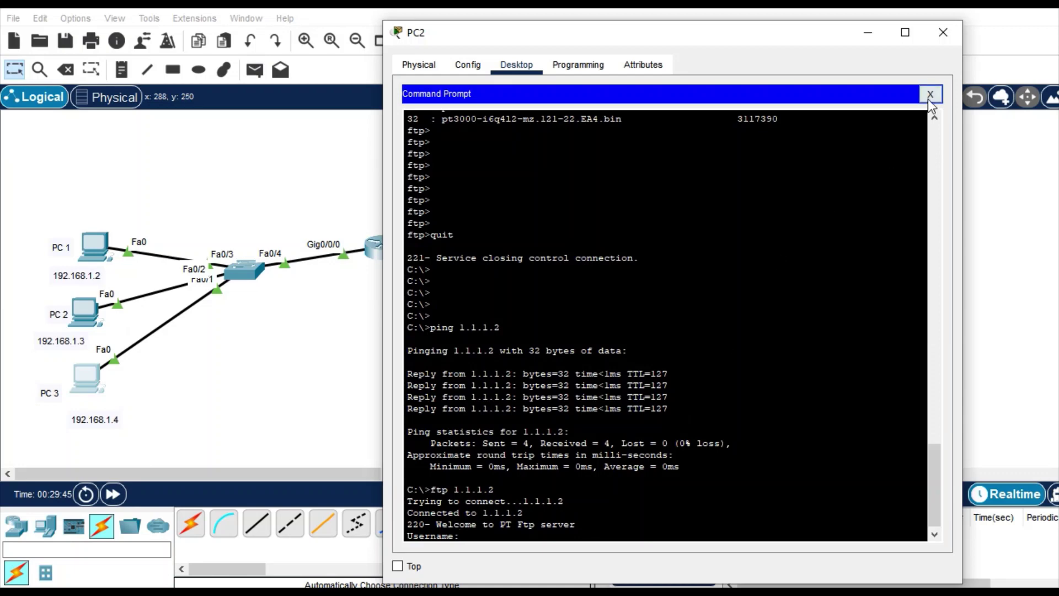
- Request the web page at 1.1.1.2 in PC2's web browser
{"action": "left_click", "coordinate": [929, 97]}
{"action": "left_click", "coordinate": [872, 126]}
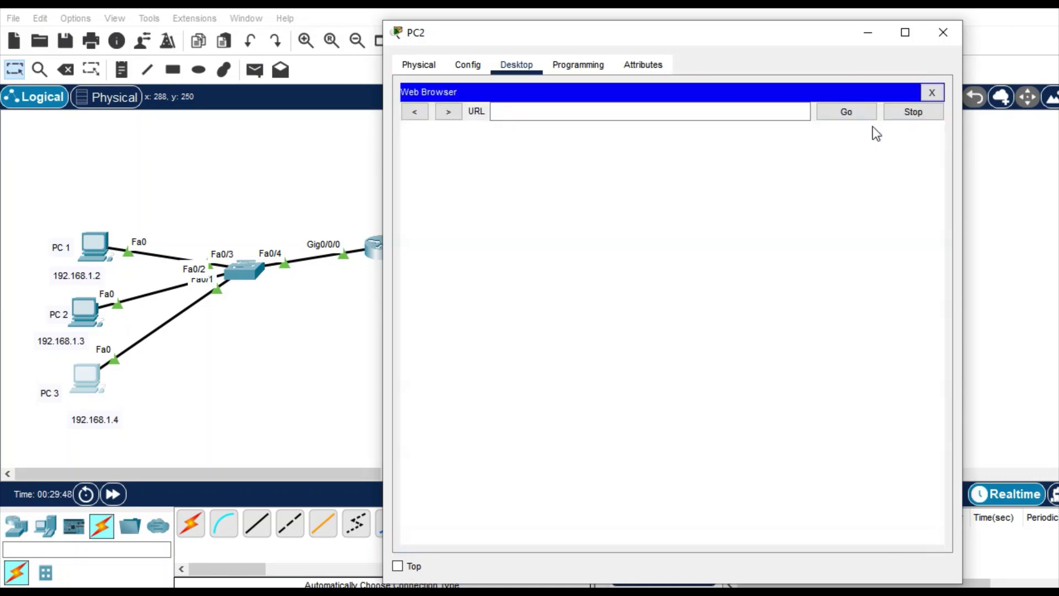
{"action": "left_click", "coordinate": [622, 112]}
{"action": "type", "text": "1.1.1.2"}
{"action": "key", "text": "Return"}
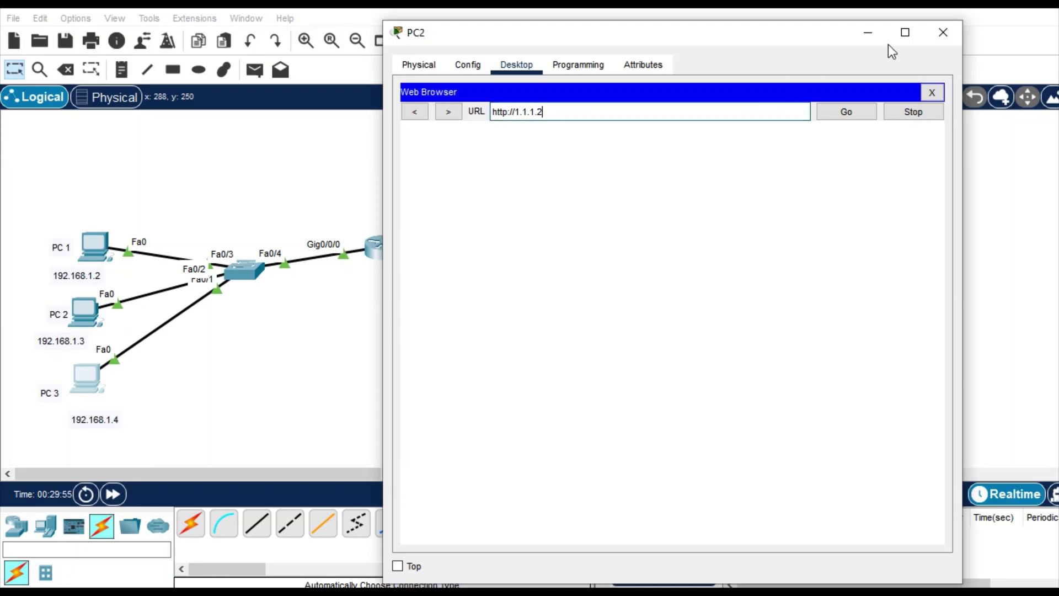
- Close PC2 and run show access-lists on Router0's CLI
{"action": "left_click", "coordinate": [942, 29]}
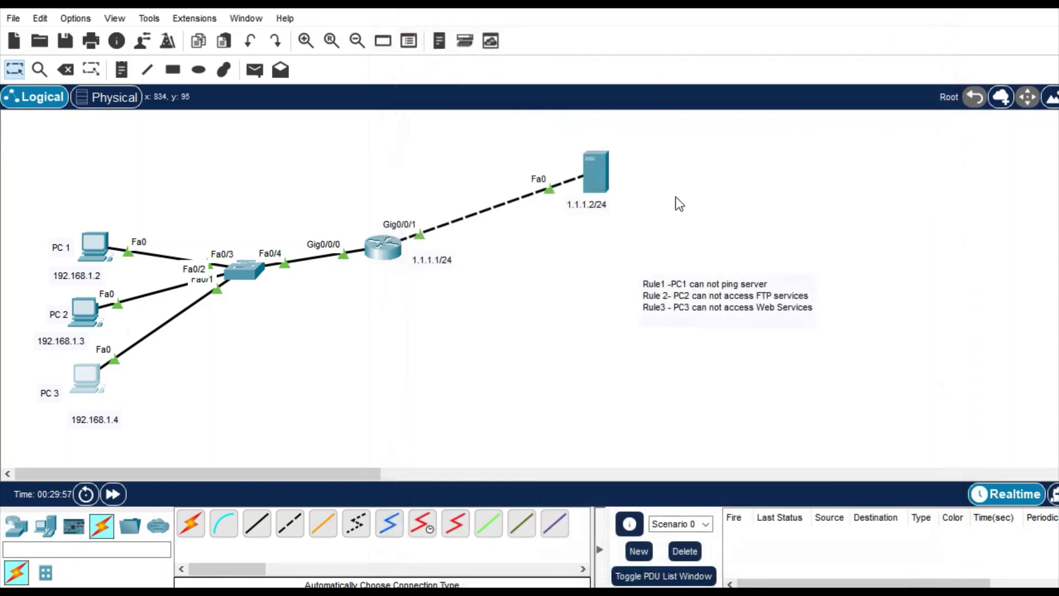
{"action": "left_click", "coordinate": [388, 253]}
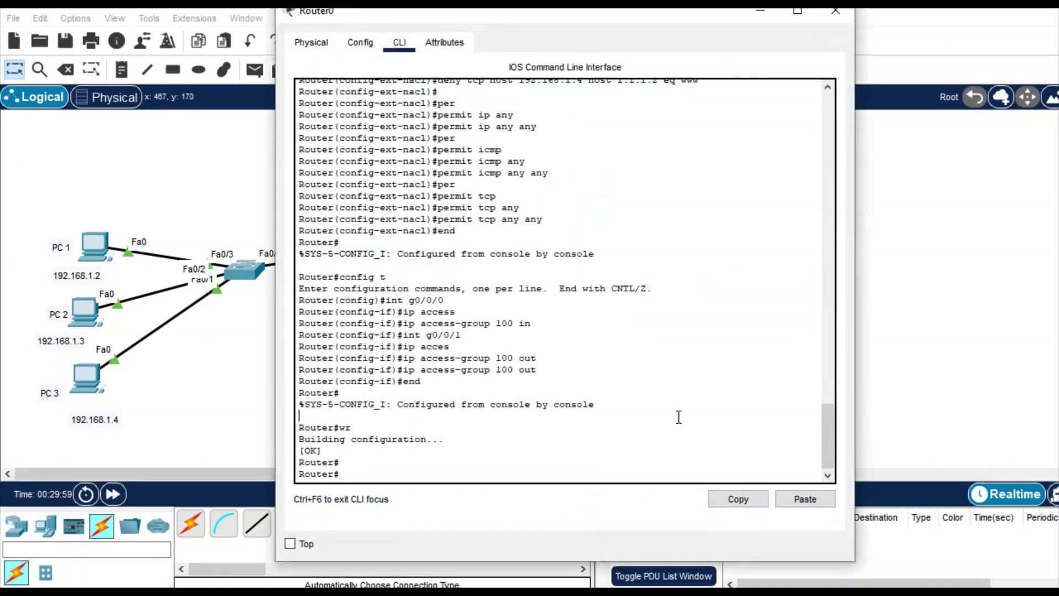
{"action": "key", "text": "Return"}
{"action": "key", "text": "Return"}
{"action": "key", "text": "Return"}
{"action": "key", "text": "Return"}
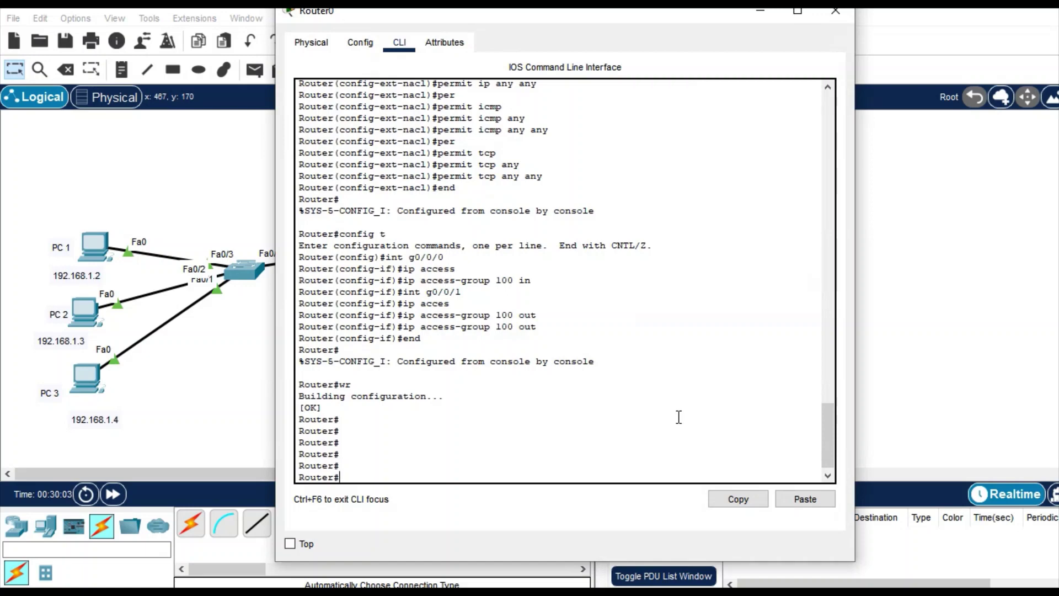
{"action": "type", "text": "sh access"}
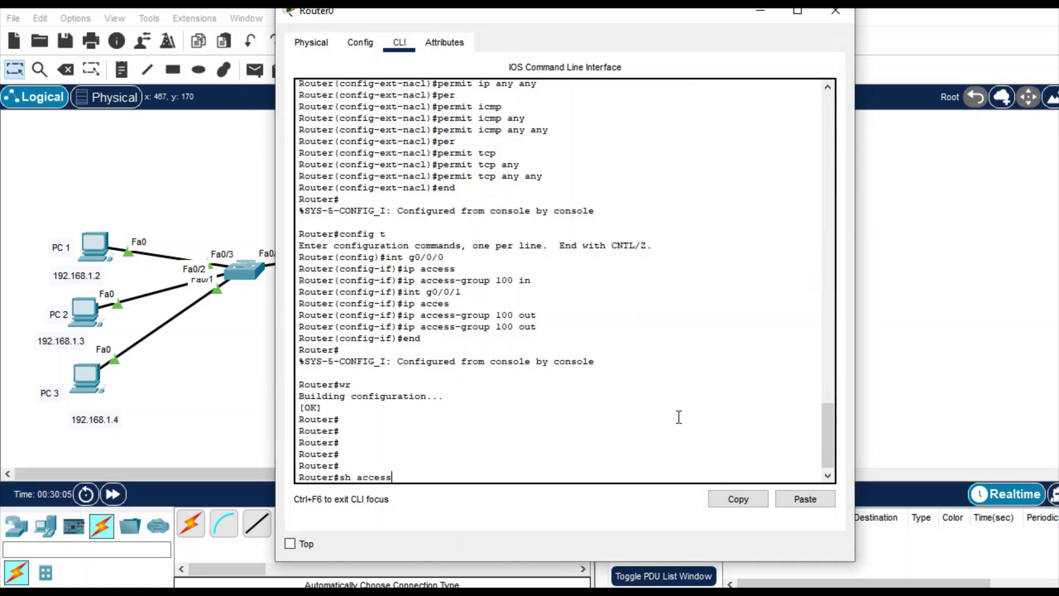
{"action": "key", "text": "Tab"}
{"action": "key", "text": "Return"}
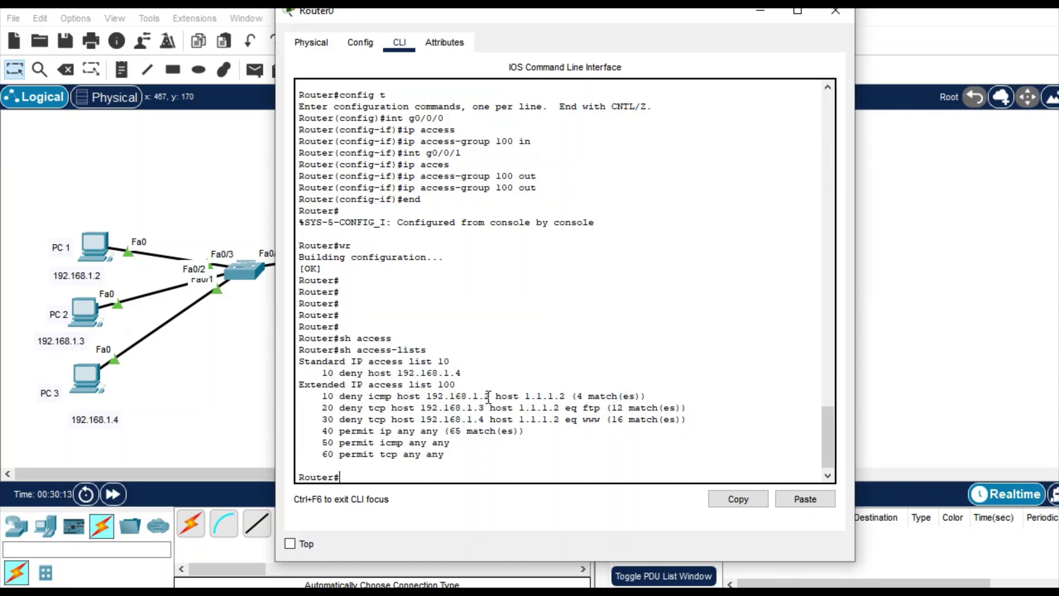
- Highlight the ICMP deny address, the 192.168.1.4 web deny, and the 65 permit hits
{"action": "left_click_drag", "start_coordinate": [490, 396], "coordinate": [427, 396]}
{"action": "left_click_drag", "start_coordinate": [487, 418], "coordinate": [422, 419]}
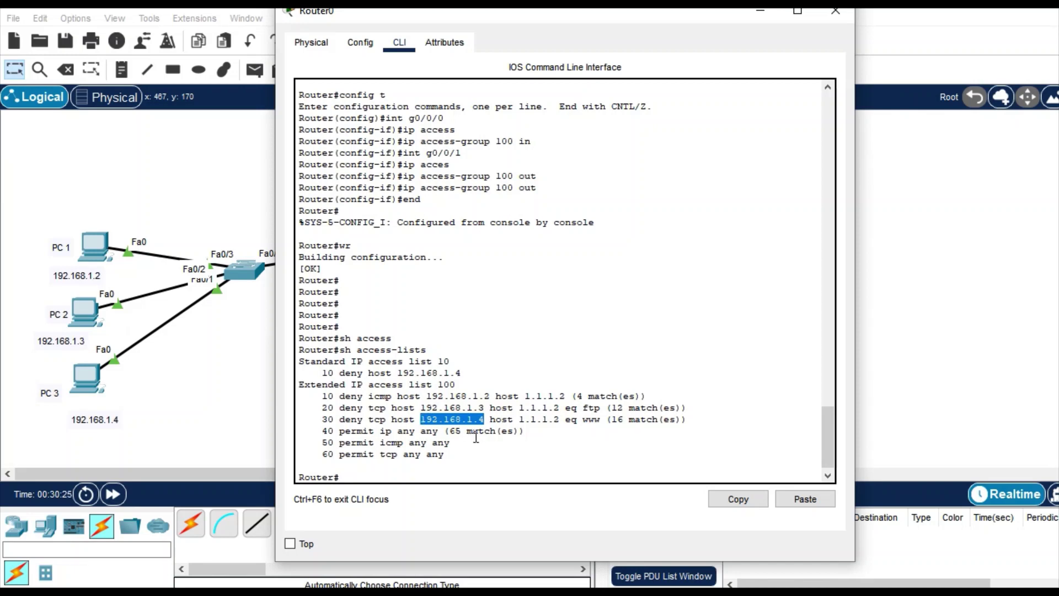
{"action": "left_click_drag", "start_coordinate": [462, 431], "coordinate": [442, 434]}
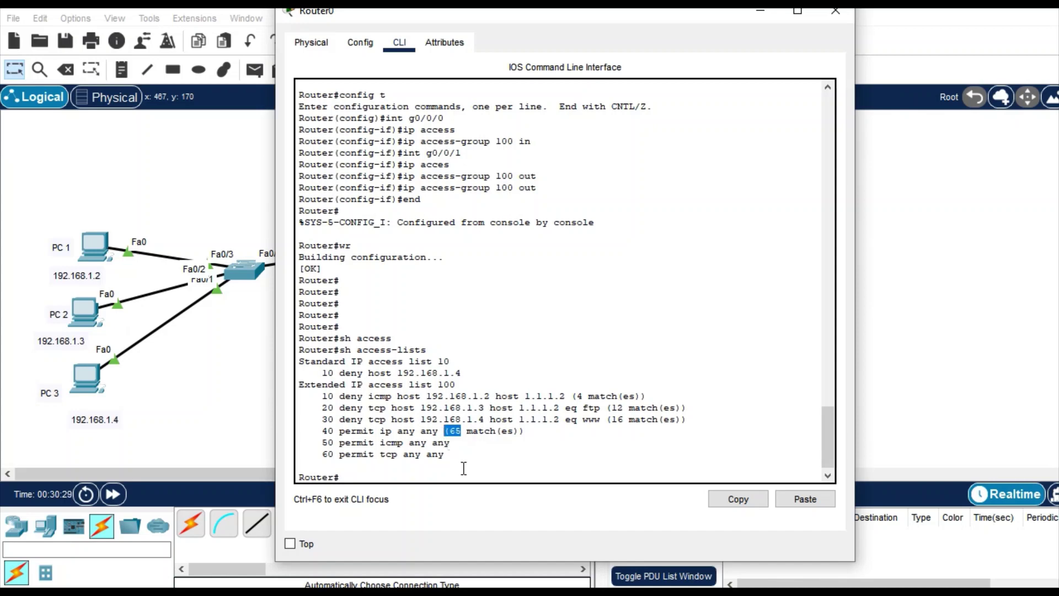